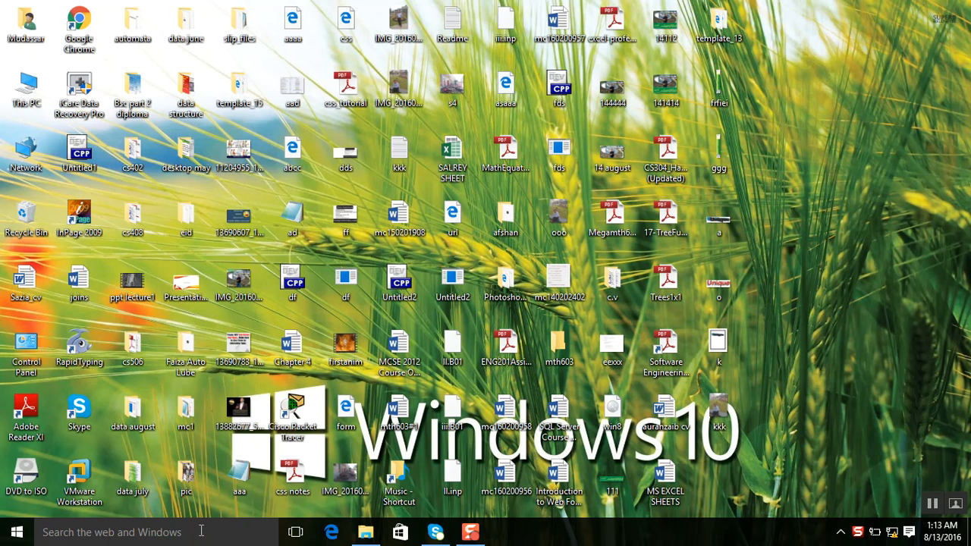
- Open Excel 2016 from the Windows search and create a blank workbook
{"action": "left_click", "coordinate": [201, 532]}
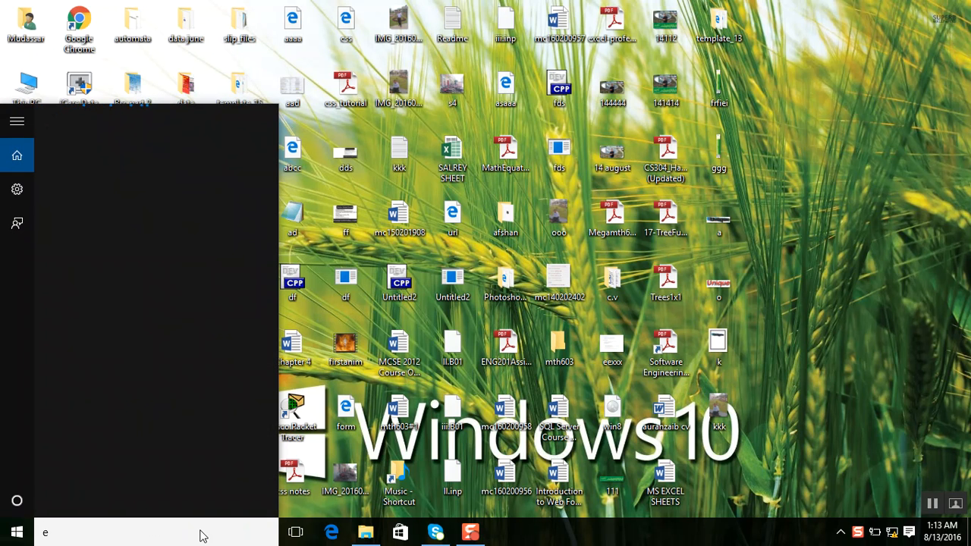
{"action": "type", "text": "ex"}
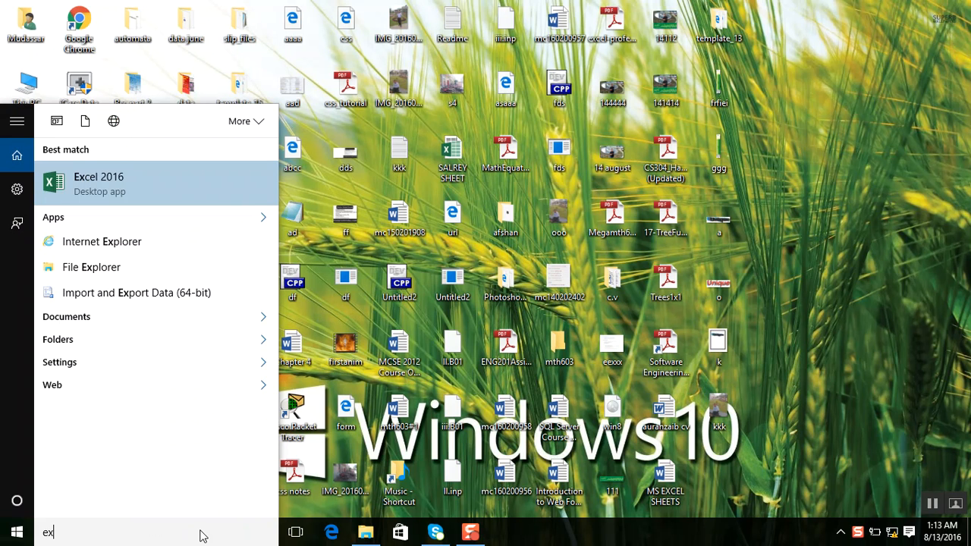
{"action": "left_click", "coordinate": [95, 181]}
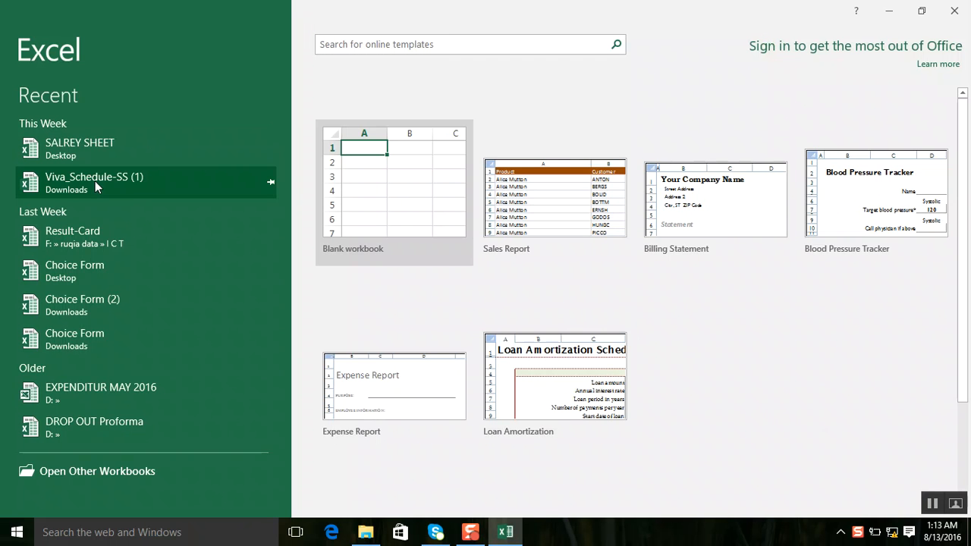
{"action": "left_click", "coordinate": [382, 212]}
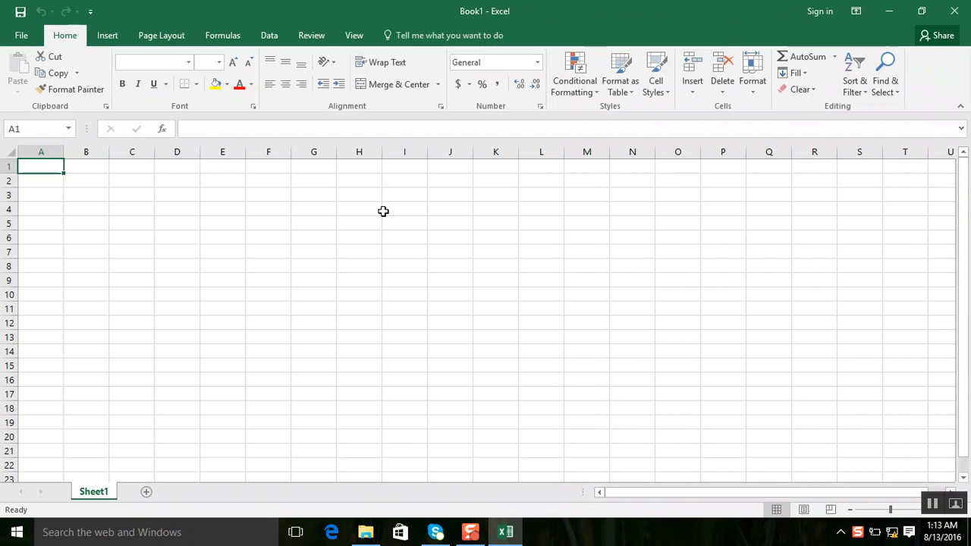
{"action": "left_click", "coordinate": [383, 212]}
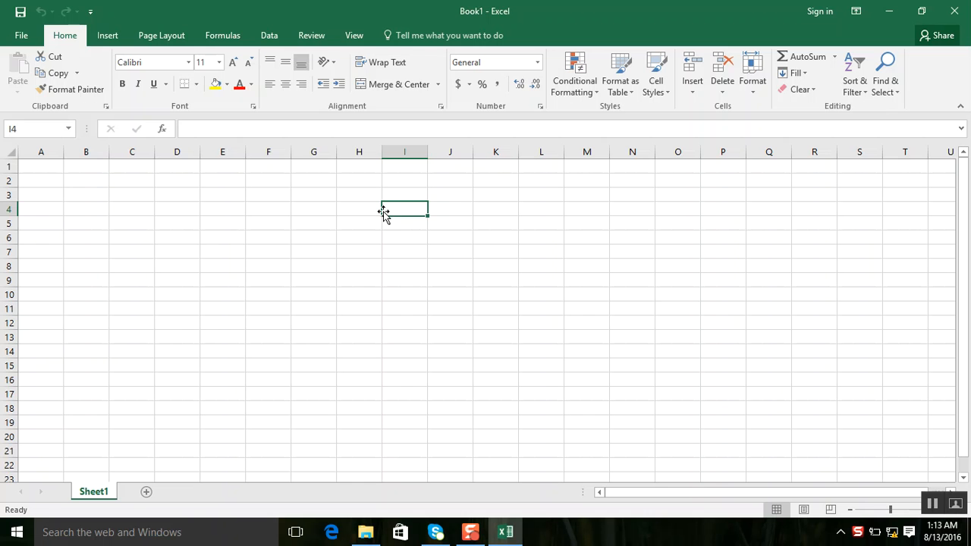
{"action": "left_click", "coordinate": [103, 36]}
{"action": "left_click", "coordinate": [228, 36]}
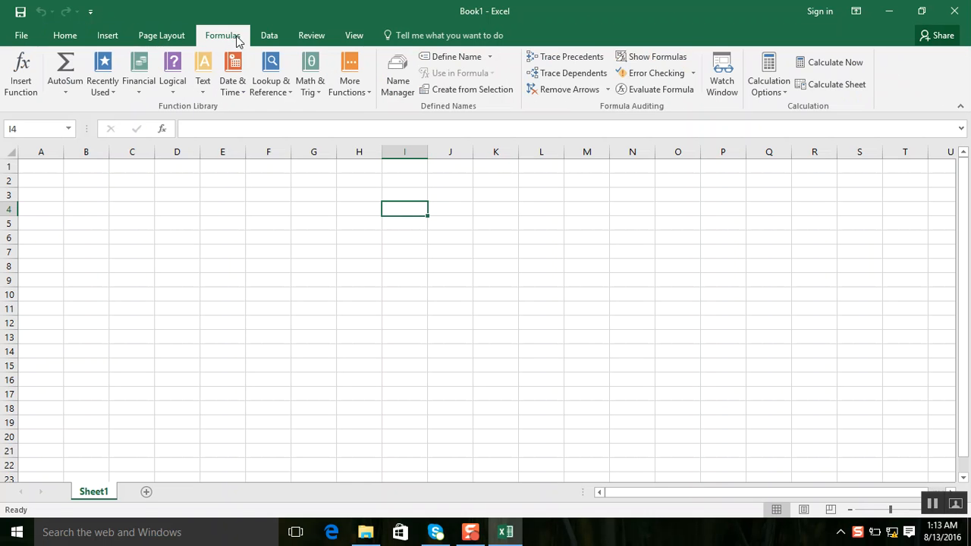
{"action": "left_click", "coordinate": [297, 42]}
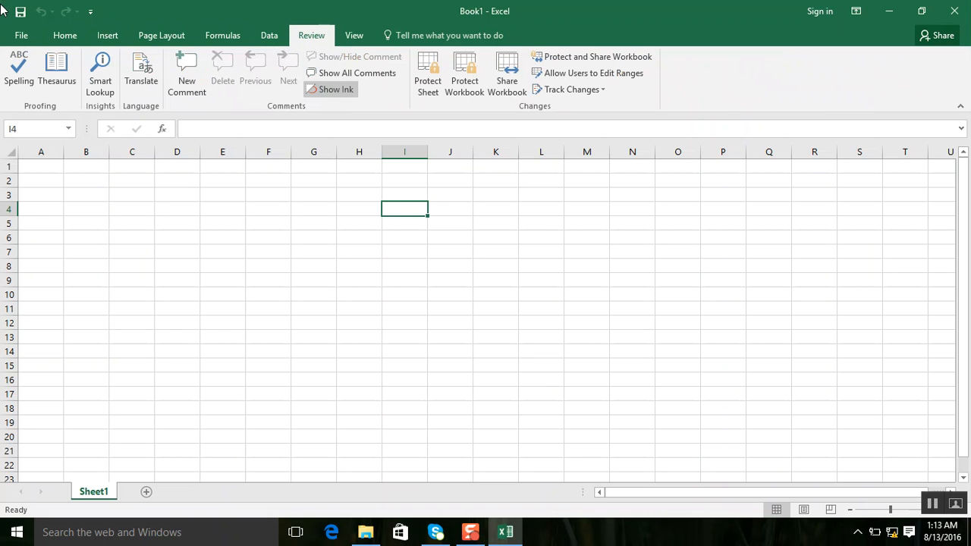
{"action": "left_click", "coordinate": [65, 33]}
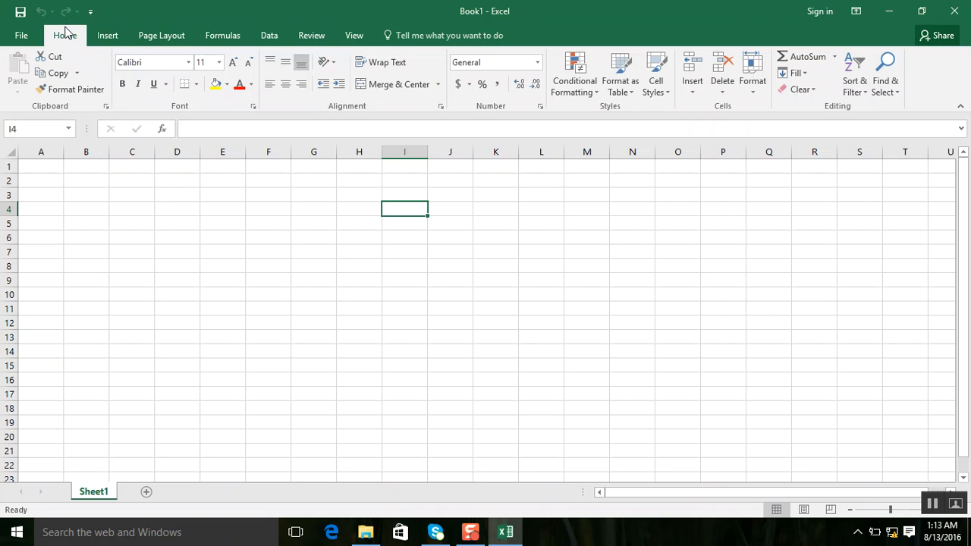
{"action": "left_click", "coordinate": [146, 193]}
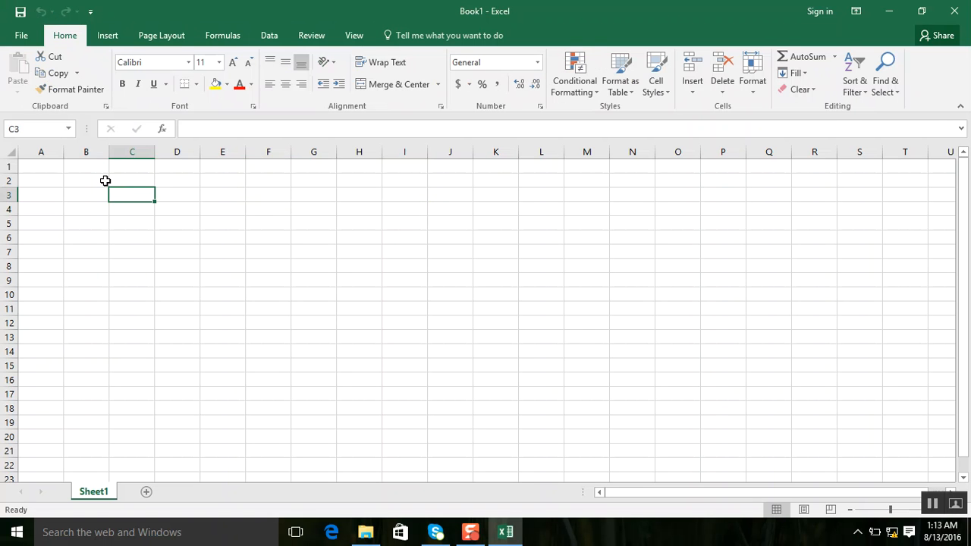
- Starting from cell A1, view the worksheet's last row and last column, returning to A1 each time
{"action": "left_click", "coordinate": [49, 170]}
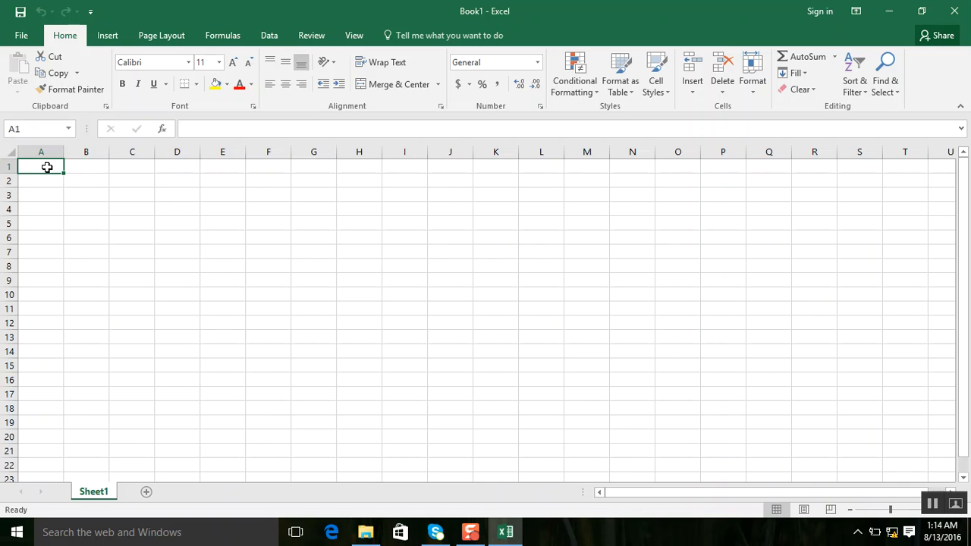
{"action": "key", "text": "ctrl+Down"}
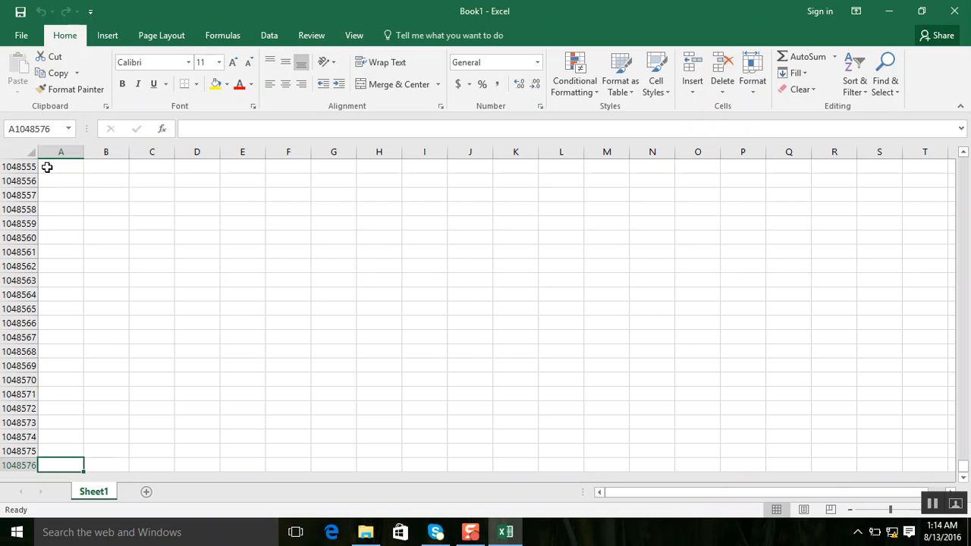
{"action": "key", "text": "ctrl+Up"}
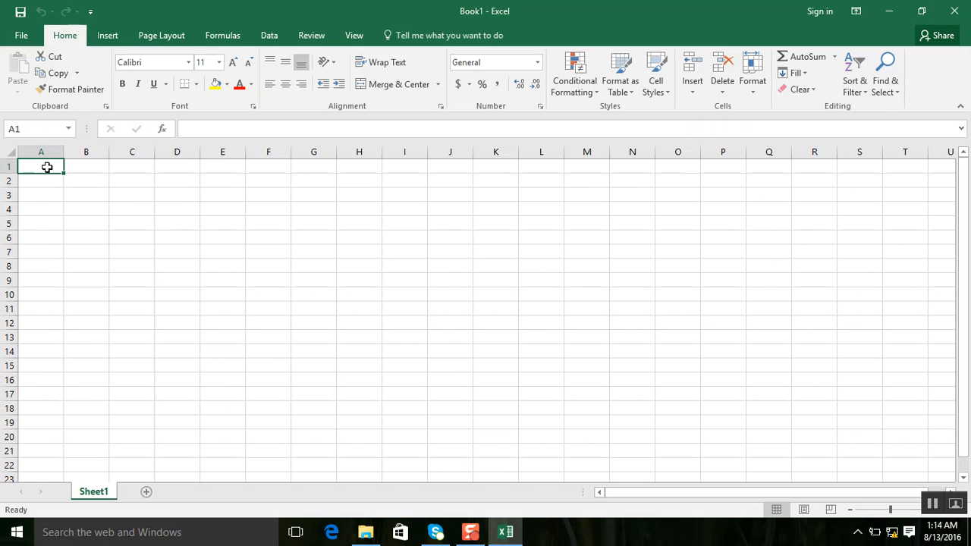
{"action": "key", "text": "ctrl+Right"}
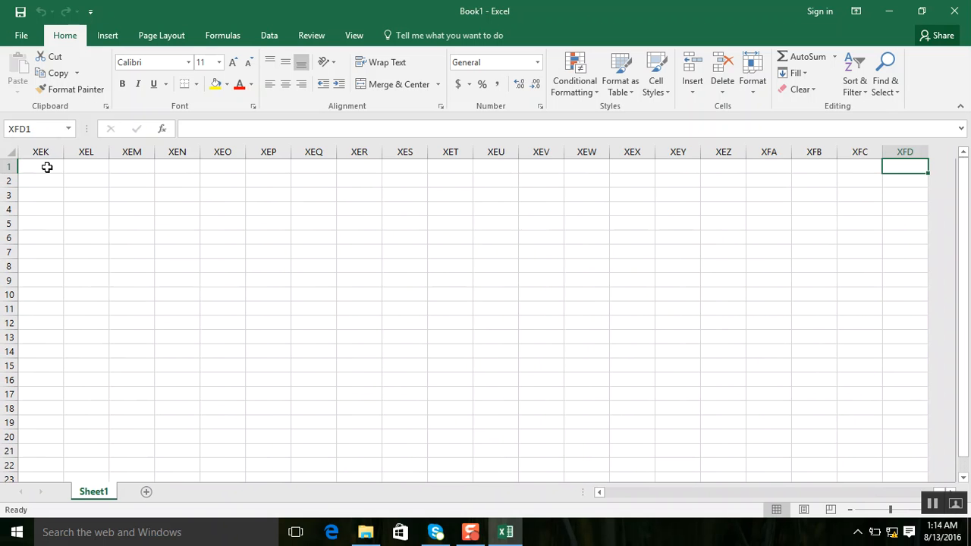
{"action": "key", "text": "ctrl+Left"}
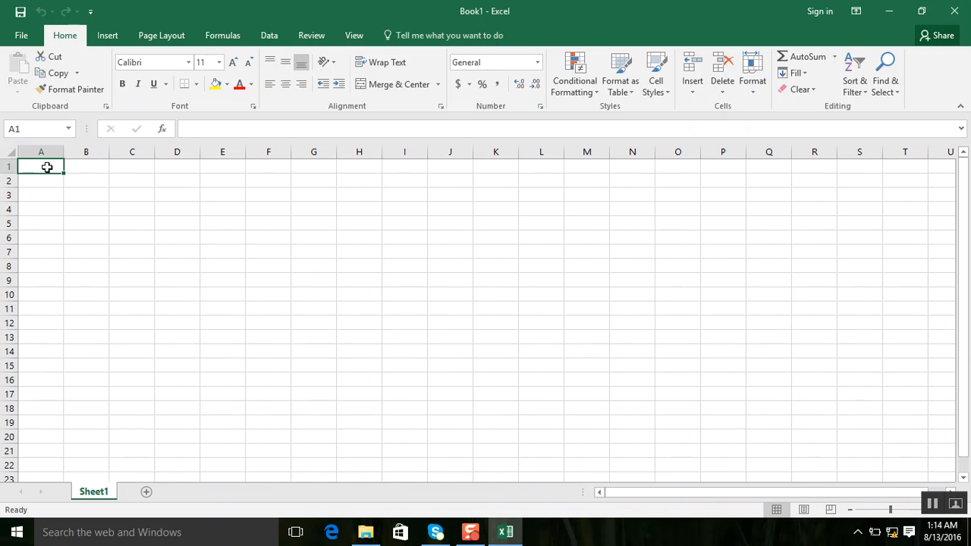
- Fill A1:A12 with weekday names starting from "sat" and B1:B14 with month names starting from "jan"
{"action": "type", "text": "sat"}
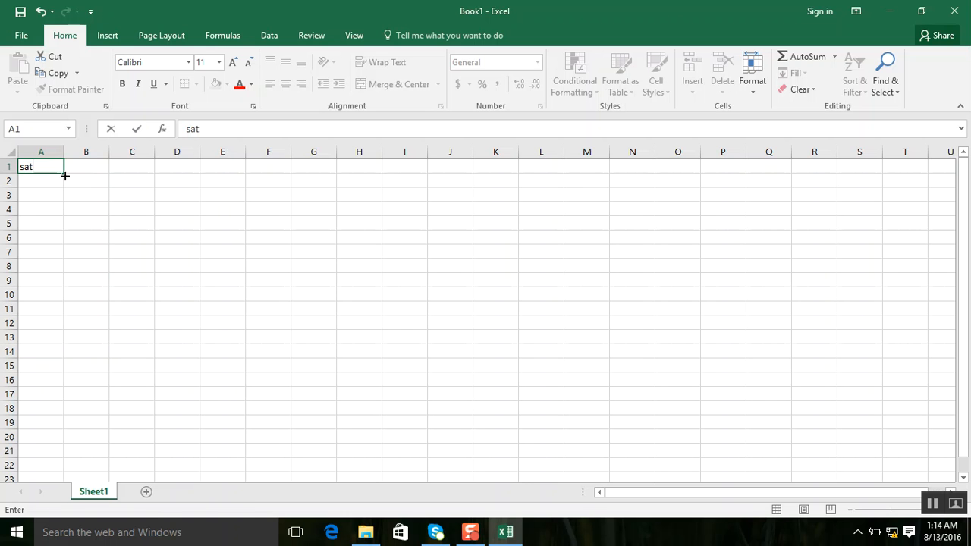
{"action": "left_click_drag", "start_coordinate": [65, 176], "coordinate": [48, 329]}
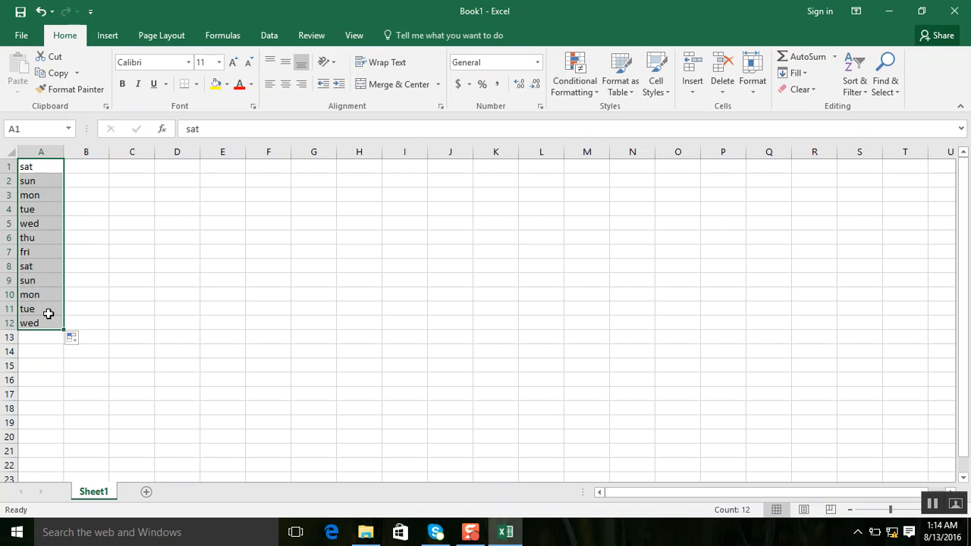
{"action": "left_click", "coordinate": [91, 169]}
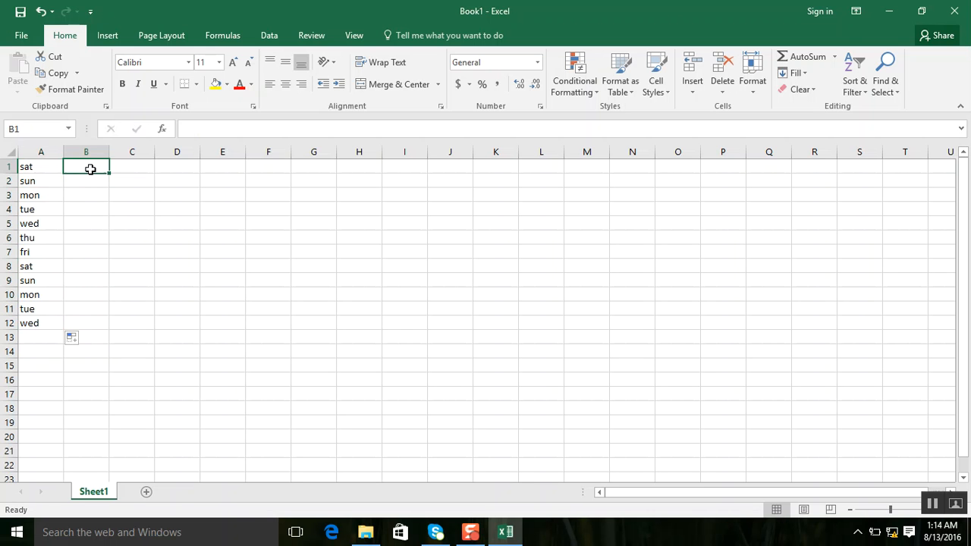
{"action": "type", "text": "jan"}
{"action": "key", "text": "ctrl+Return"}
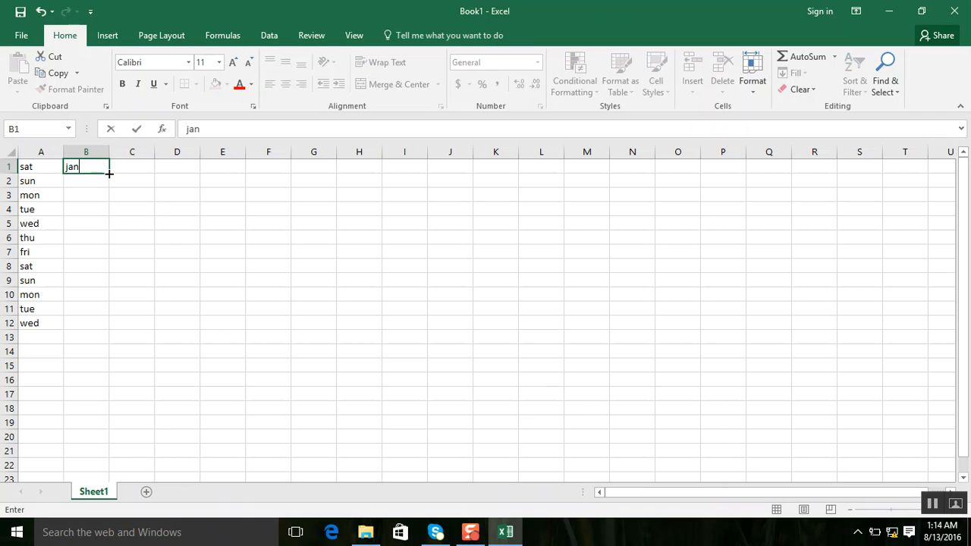
{"action": "left_click_drag", "start_coordinate": [109, 173], "coordinate": [127, 362]}
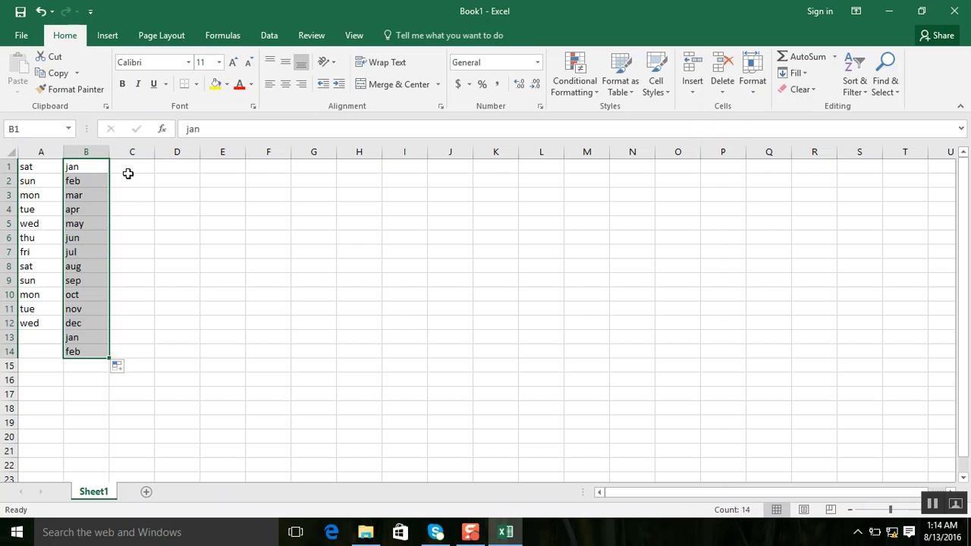
- Enter the date 13-aug-2016 in cell C1 and fill consecutive dates down to C21
{"action": "left_click", "coordinate": [128, 173]}
{"action": "type", "text": "1"}
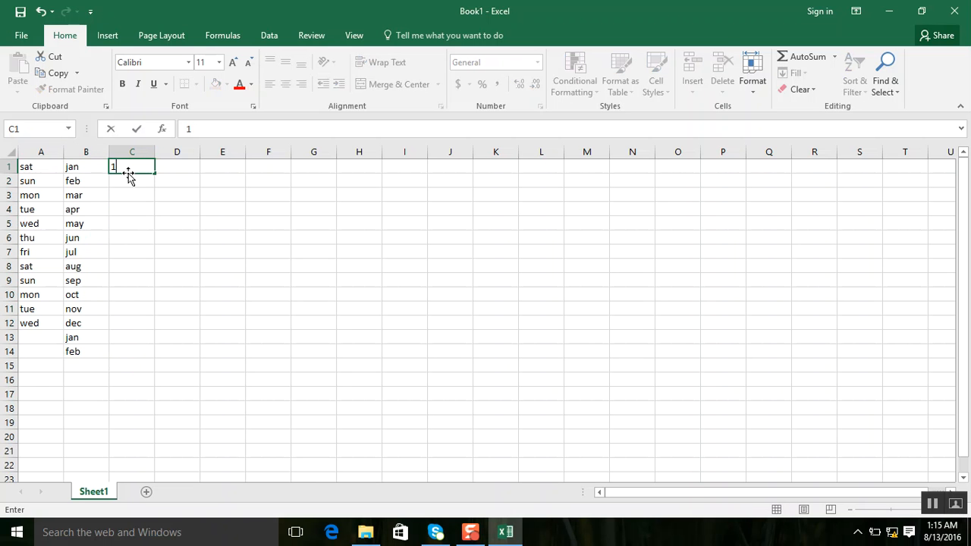
{"action": "type", "text": "3-aug-2016"}
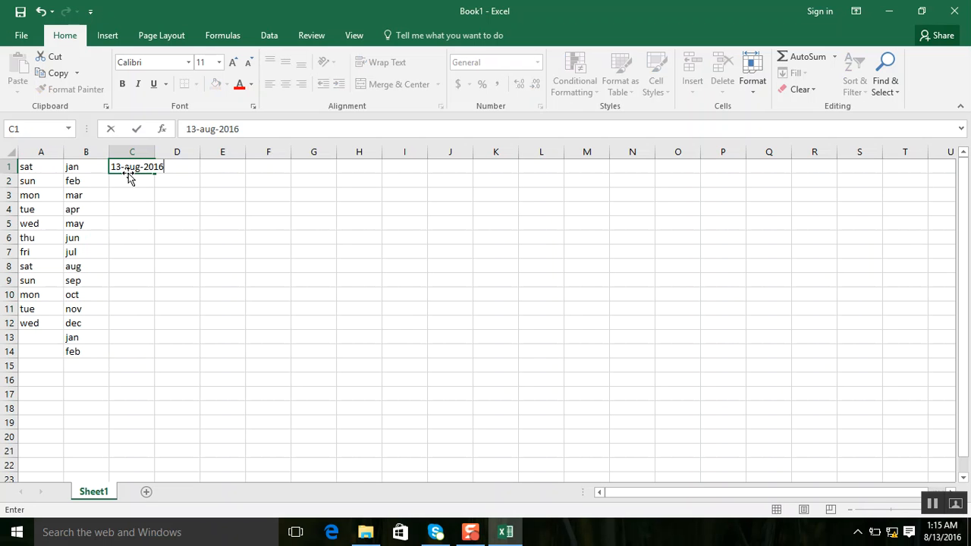
{"action": "key", "text": "Return"}
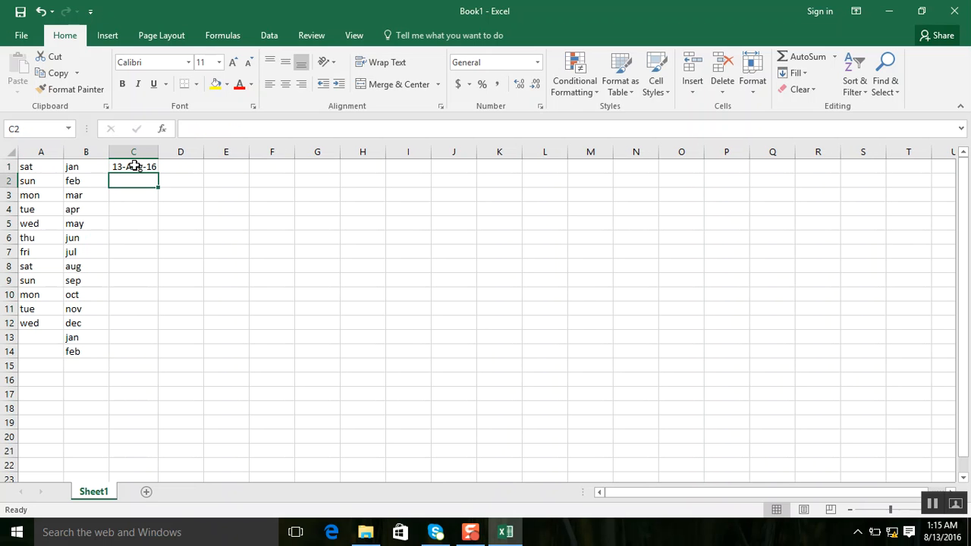
{"action": "left_click", "coordinate": [137, 167]}
{"action": "left_click_drag", "start_coordinate": [156, 172], "coordinate": [164, 397]}
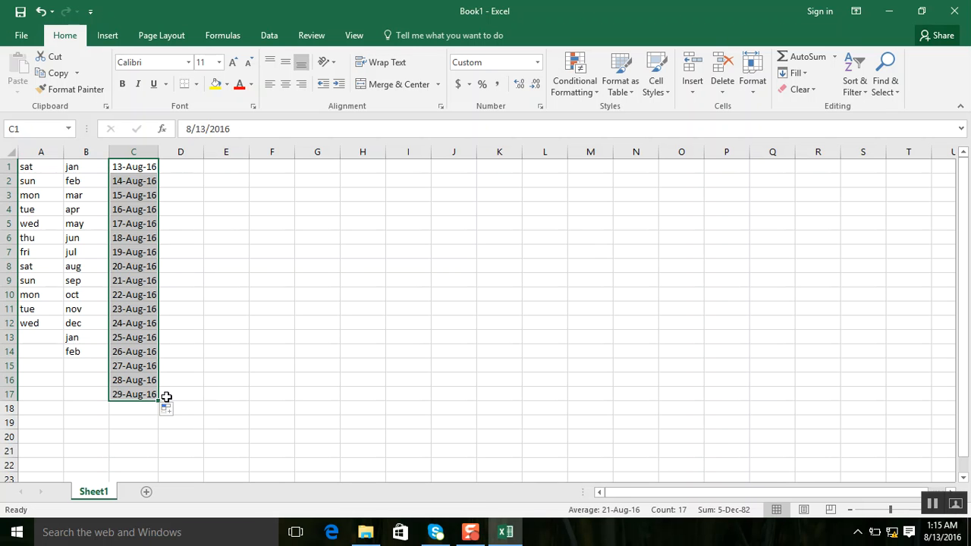
{"action": "left_click_drag", "start_coordinate": [159, 401], "coordinate": [162, 457]}
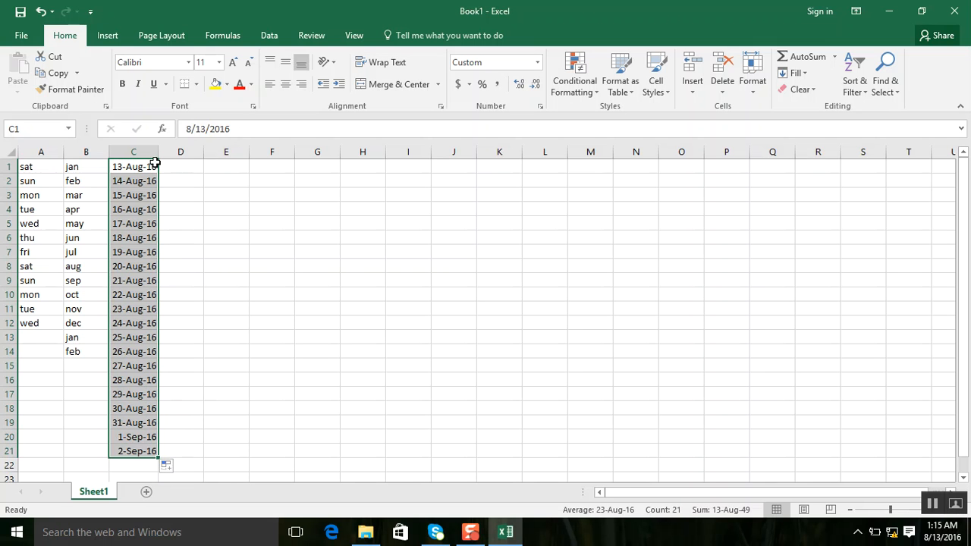
- Widen column C slightly and make row 1 a little taller, selecting the whole column and row in turn
{"action": "left_click_drag", "start_coordinate": [155, 155], "coordinate": [171, 154]}
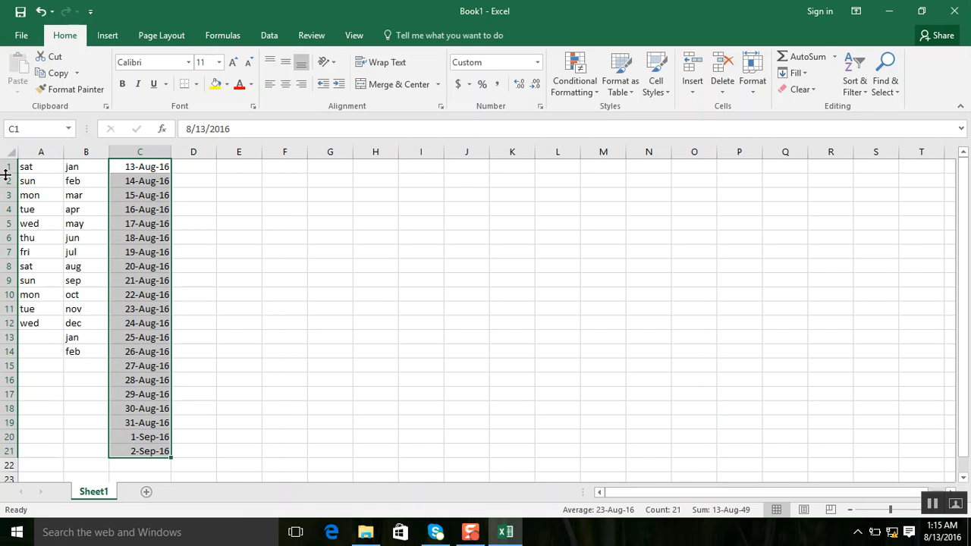
{"action": "left_click_drag", "start_coordinate": [6, 174], "coordinate": [6, 179]}
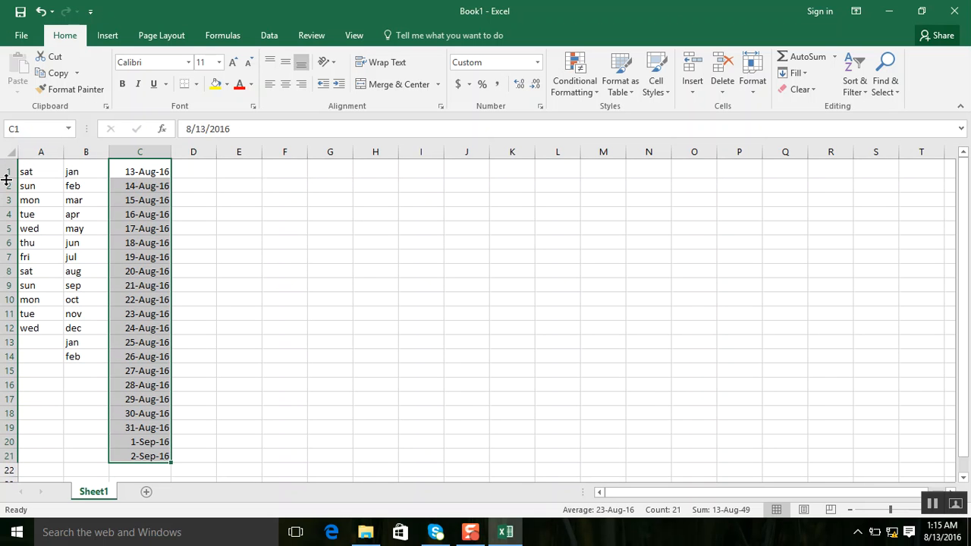
{"action": "left_click", "coordinate": [121, 152]}
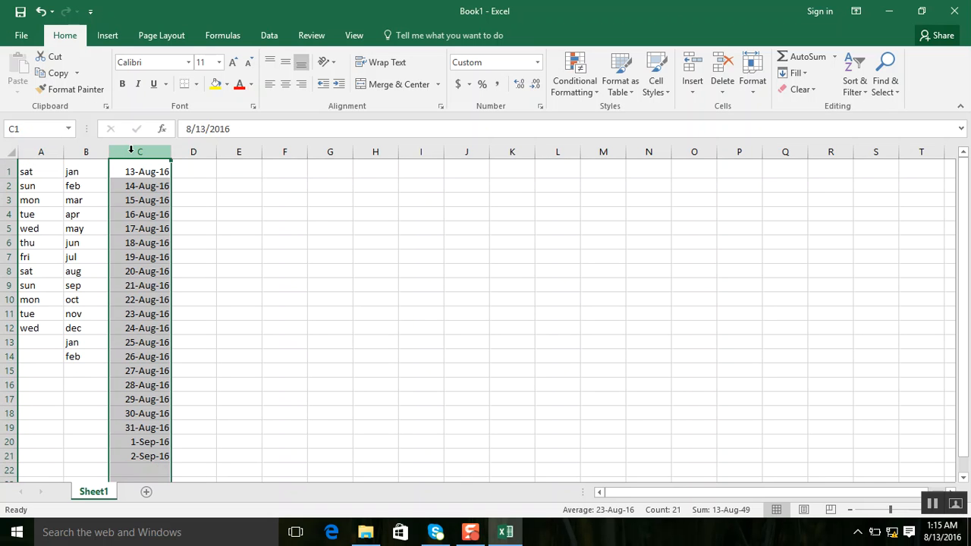
{"action": "left_click", "coordinate": [7, 172]}
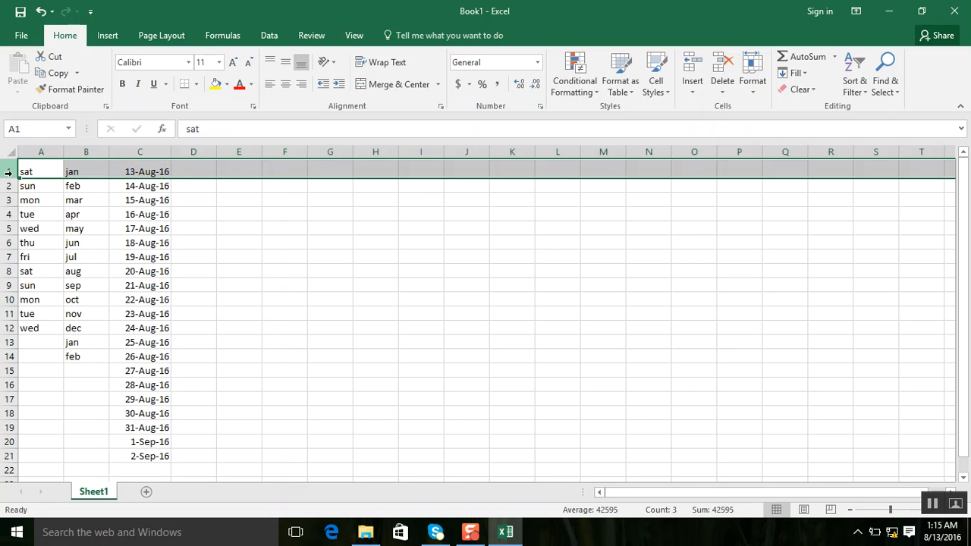
- Enter 1 in cell D1 and copy it down to D20
{"action": "left_click", "coordinate": [193, 171]}
{"action": "type", "text": "1"}
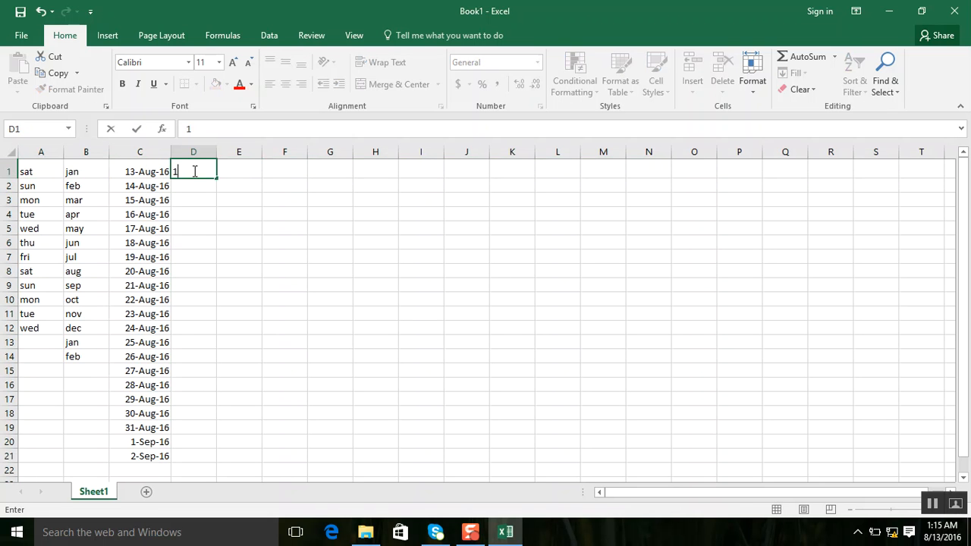
{"action": "left_click_drag", "start_coordinate": [217, 178], "coordinate": [218, 449]}
- Enter 1 in cell E1 and fill it down to E20 as a number series increasing by one
{"action": "left_click", "coordinate": [236, 170]}
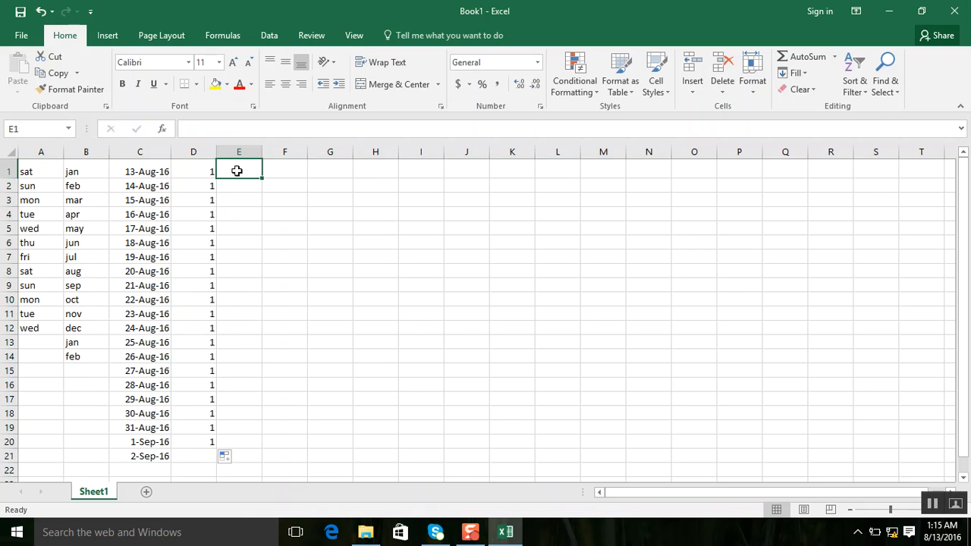
{"action": "type", "text": "1"}
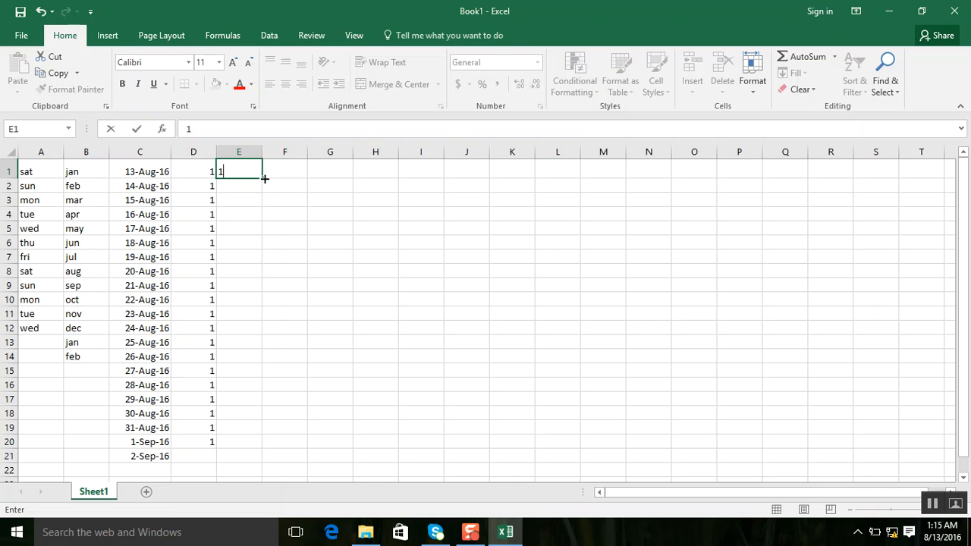
{"action": "left_click_drag", "start_coordinate": [265, 178], "coordinate": [270, 459]}
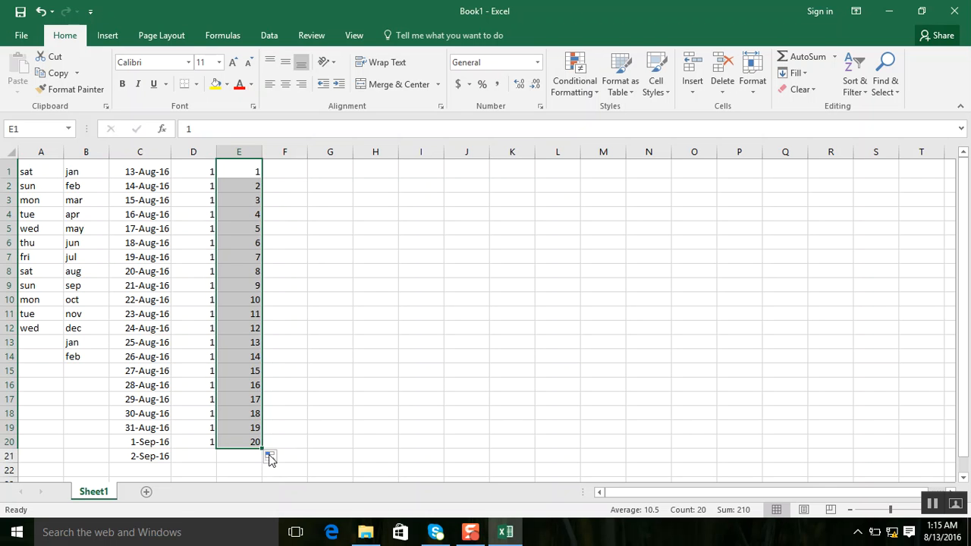
- Enter 2 in F1 and 4 in F2, and extend the series of even numbers down to F21
{"action": "left_click", "coordinate": [290, 174]}
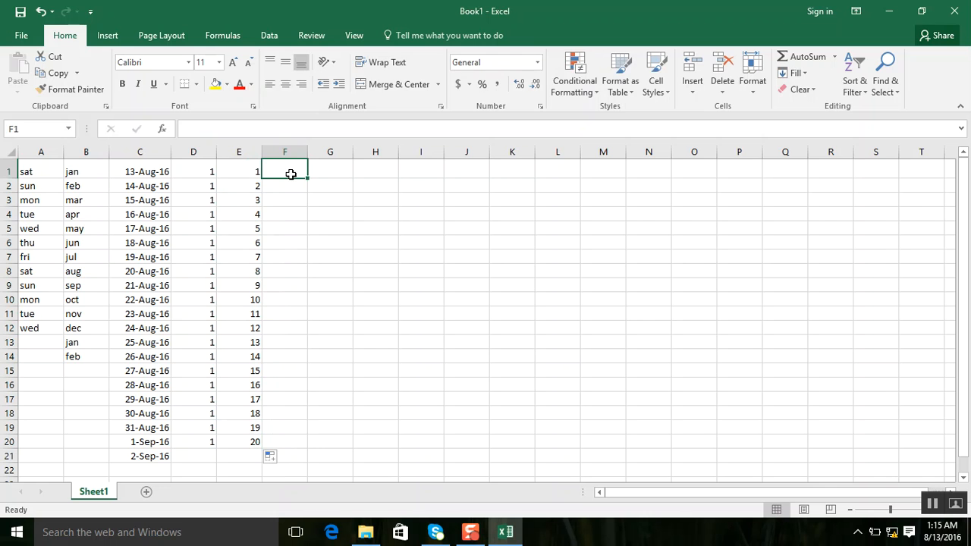
{"action": "type", "text": "2"}
{"action": "key", "text": "Return"}
{"action": "type", "text": "4"}
{"action": "key", "text": "Return"}
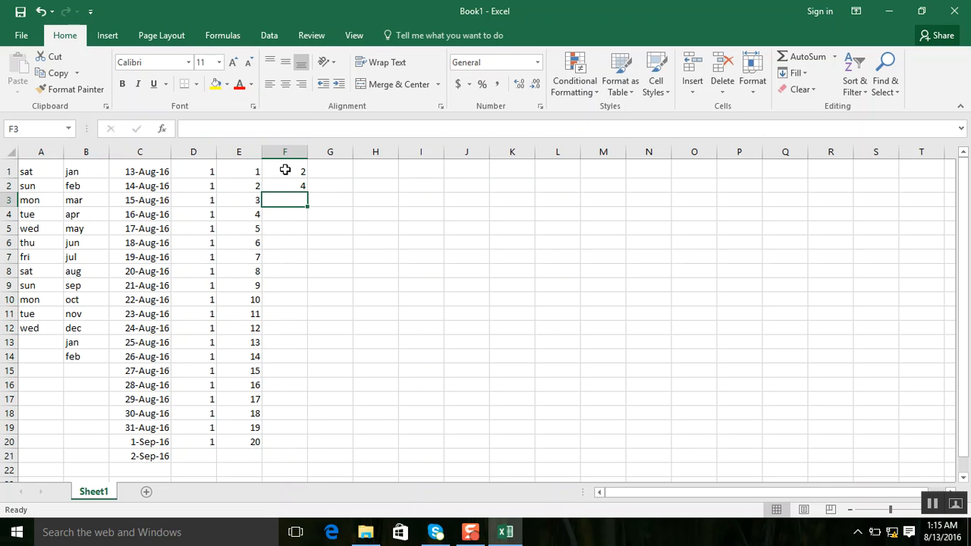
{"action": "left_click_drag", "start_coordinate": [285, 169], "coordinate": [340, 462]}
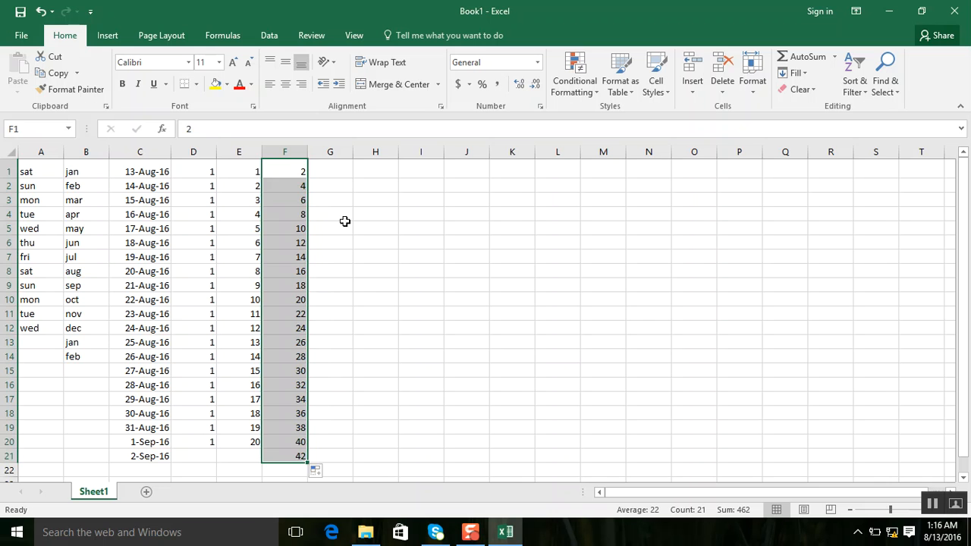
- Enter 1 in G1 and 3 in G2, and extend the series of odd numbers down to G21
{"action": "left_click", "coordinate": [330, 173]}
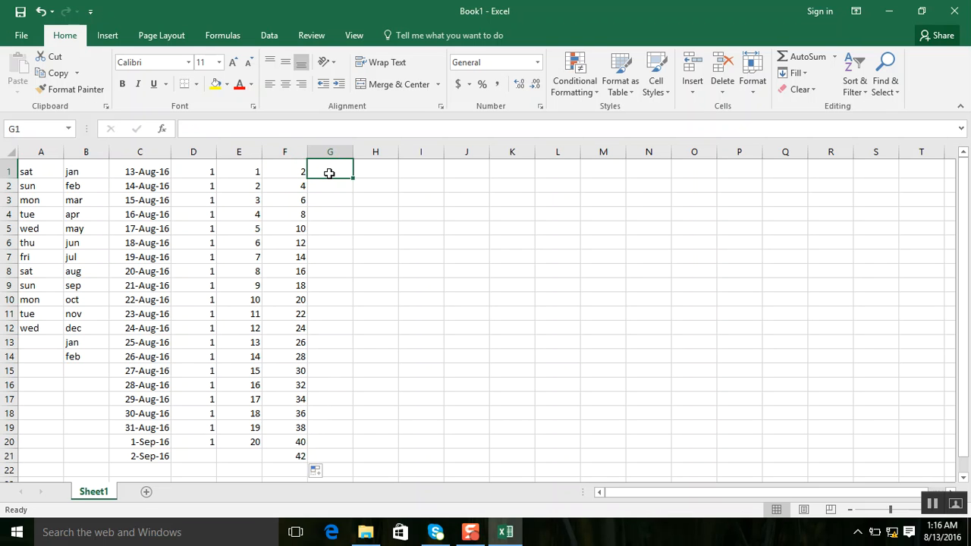
{"action": "type", "text": "1"}
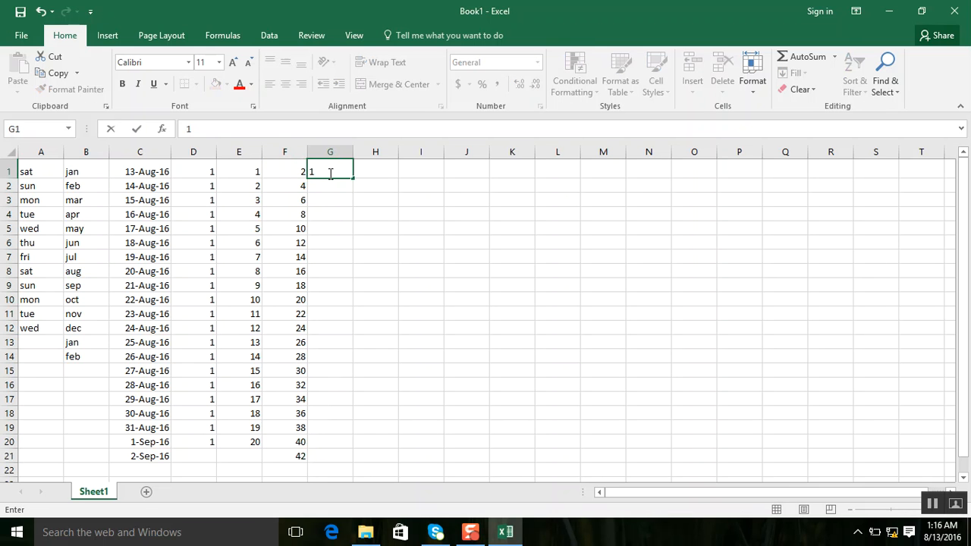
{"action": "key", "text": "Return"}
{"action": "type", "text": "3"}
{"action": "key", "text": "Return"}
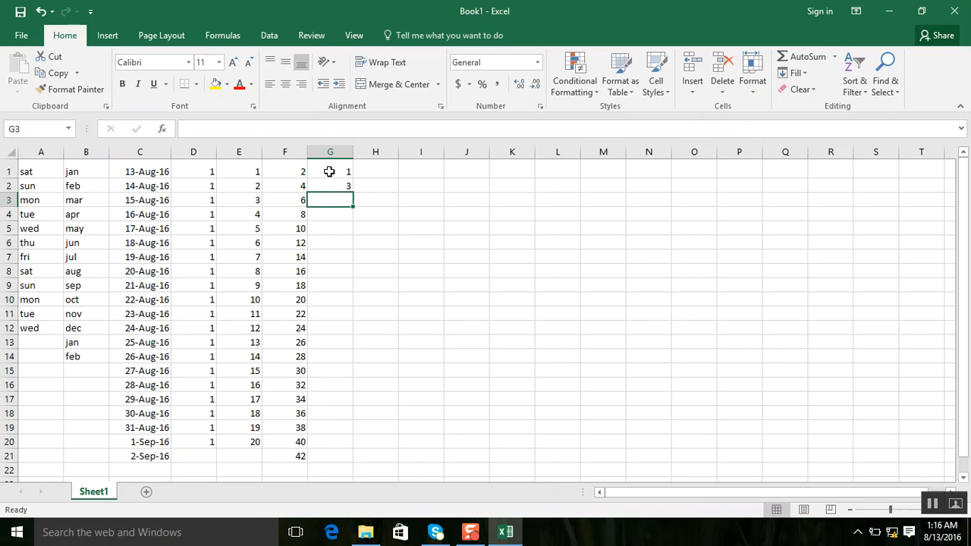
{"action": "left_click_drag", "start_coordinate": [329, 172], "coordinate": [371, 468]}
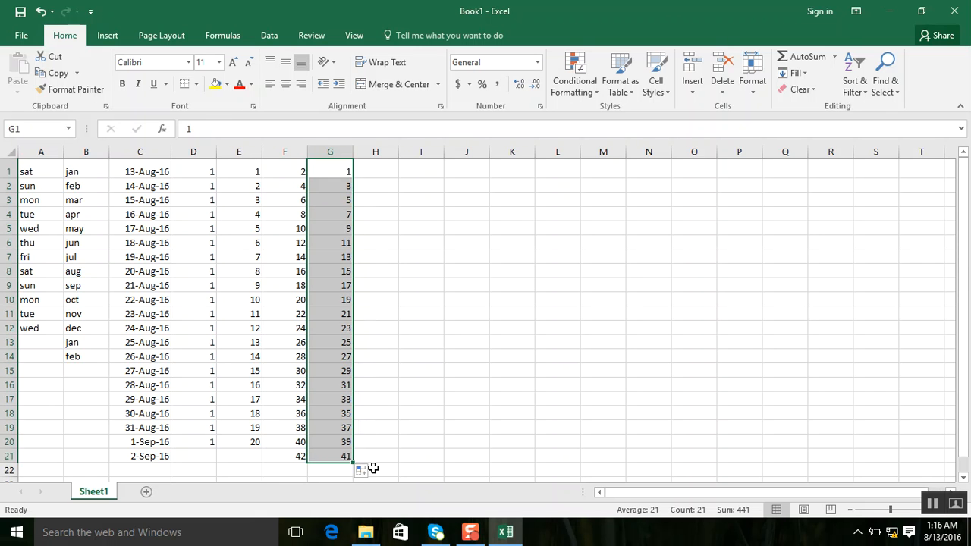
- Enter the numbers 55 in cell H1 and 66 in cell H2
{"action": "left_click", "coordinate": [379, 166]}
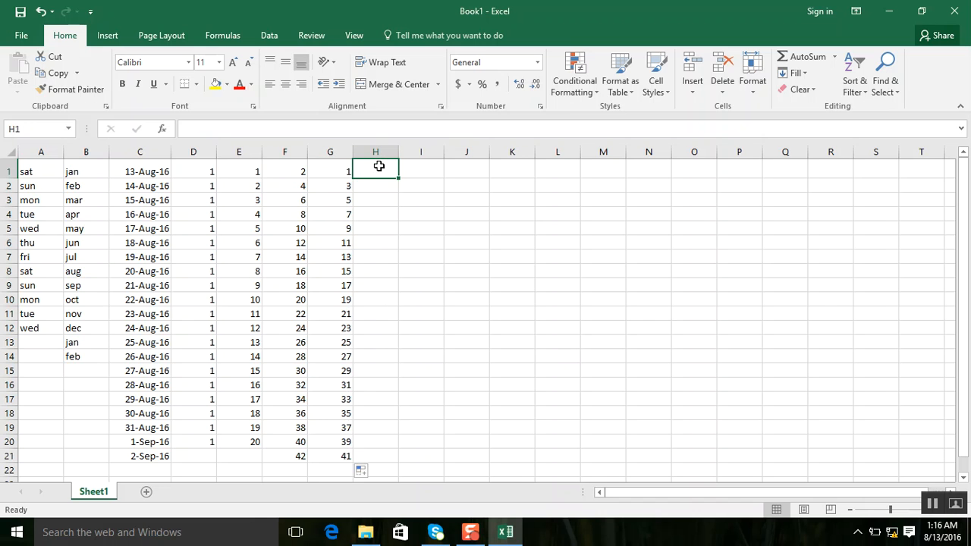
{"action": "type", "text": "55"}
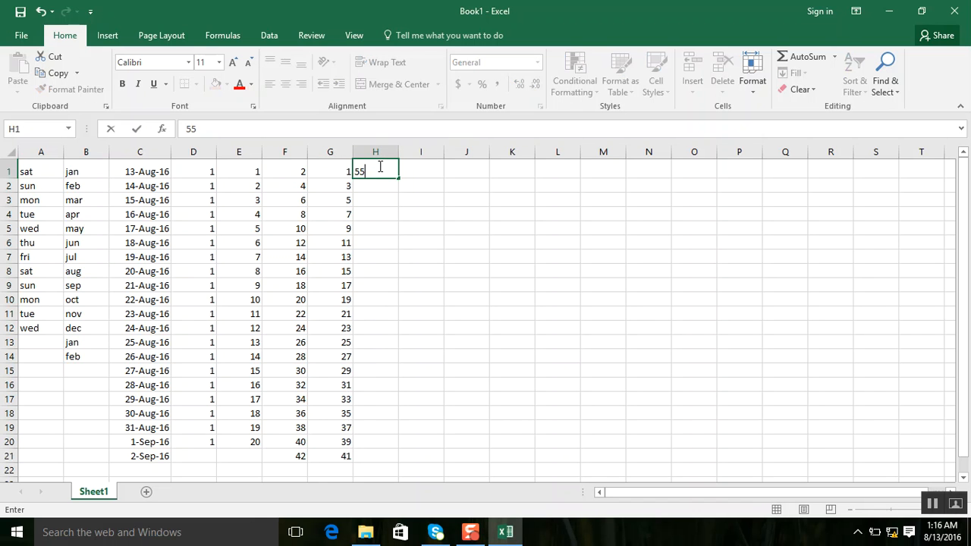
{"action": "key", "text": "Return"}
{"action": "type", "text": "66"}
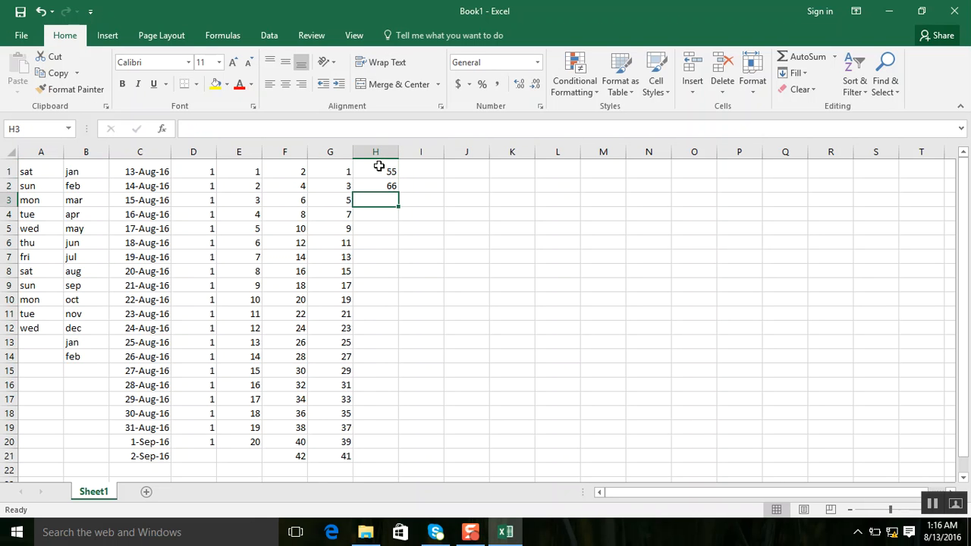
- Add the two numbers in cell H3 with the formula =H1+H2
{"action": "type", "text": "="}
{"action": "left_click", "coordinate": [382, 172]}
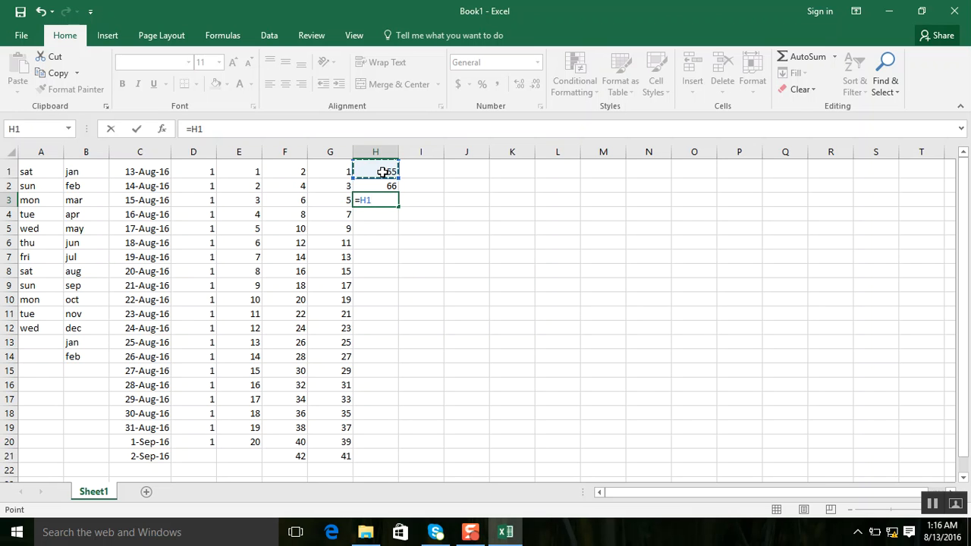
{"action": "type", "text": "+"}
{"action": "left_click", "coordinate": [385, 184]}
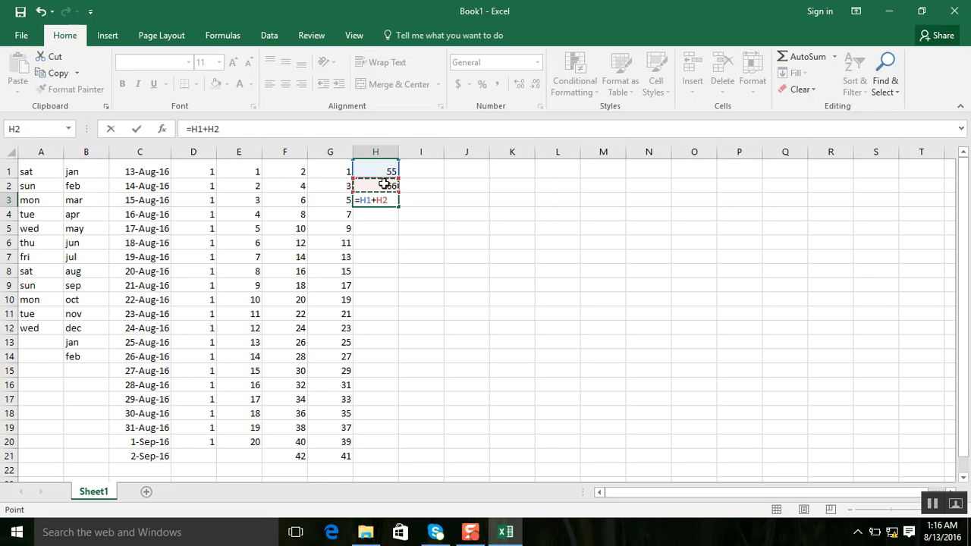
{"action": "key", "text": "Return"}
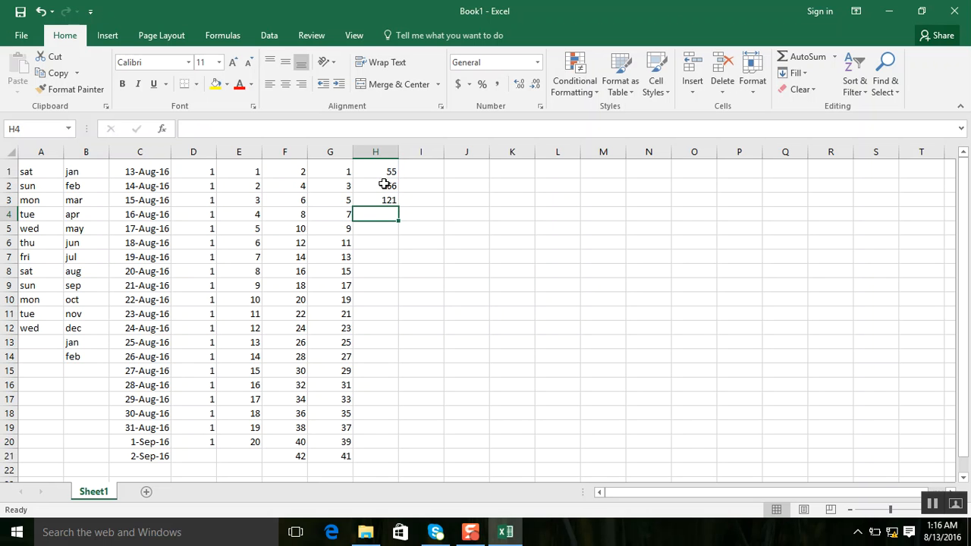
- Subtract the first number from the second in cell H4 with the formula =H2-H1
{"action": "type", "text": "="}
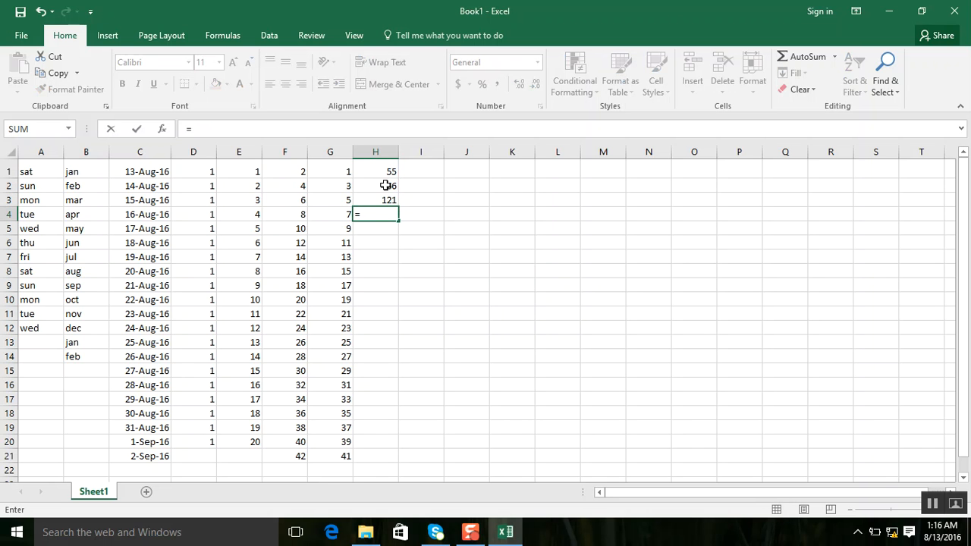
{"action": "left_click", "coordinate": [385, 186]}
{"action": "type", "text": "-"}
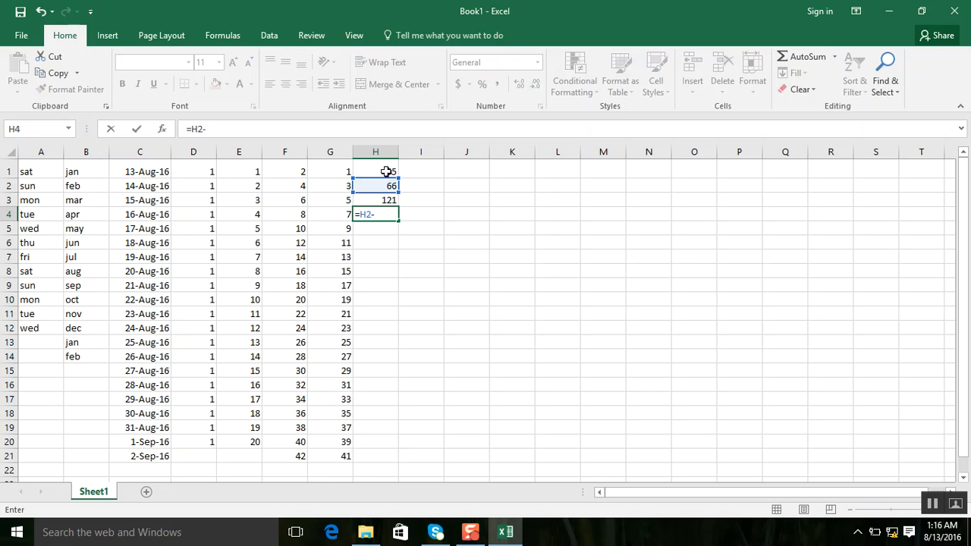
{"action": "left_click", "coordinate": [386, 171]}
{"action": "key", "text": "Return"}
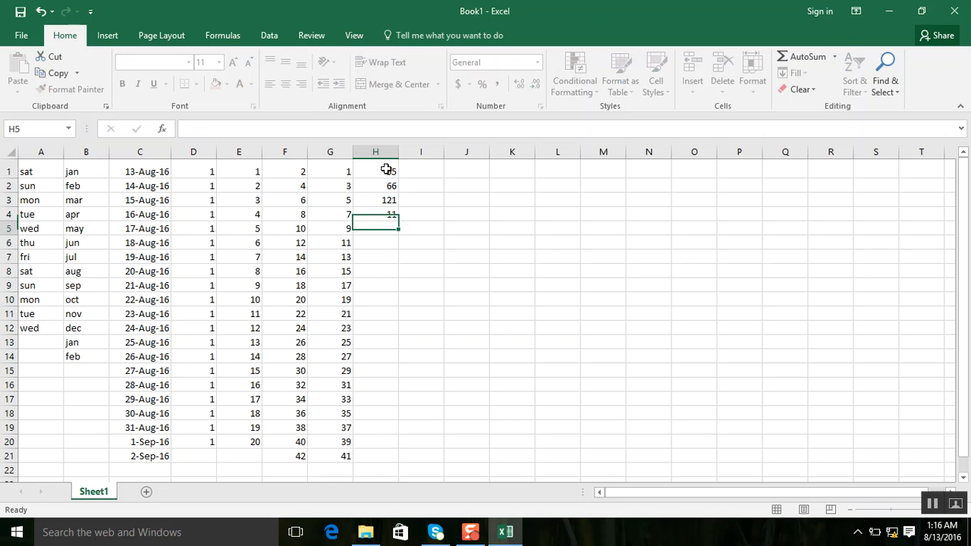
- Multiply the two numbers in cell H5 with the formula =H2*H1
{"action": "type", "text": "="}
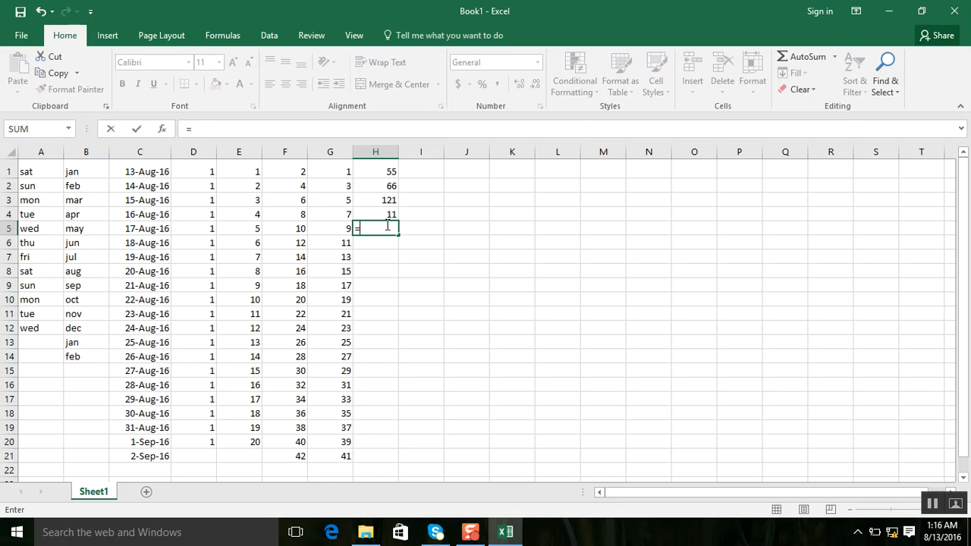
{"action": "left_click", "coordinate": [380, 185]}
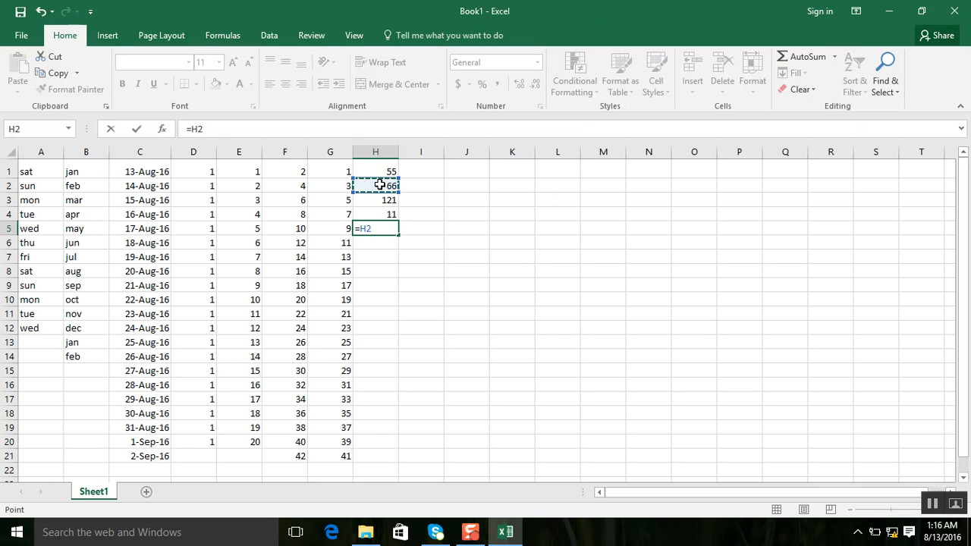
{"action": "type", "text": "*"}
{"action": "left_click", "coordinate": [382, 174]}
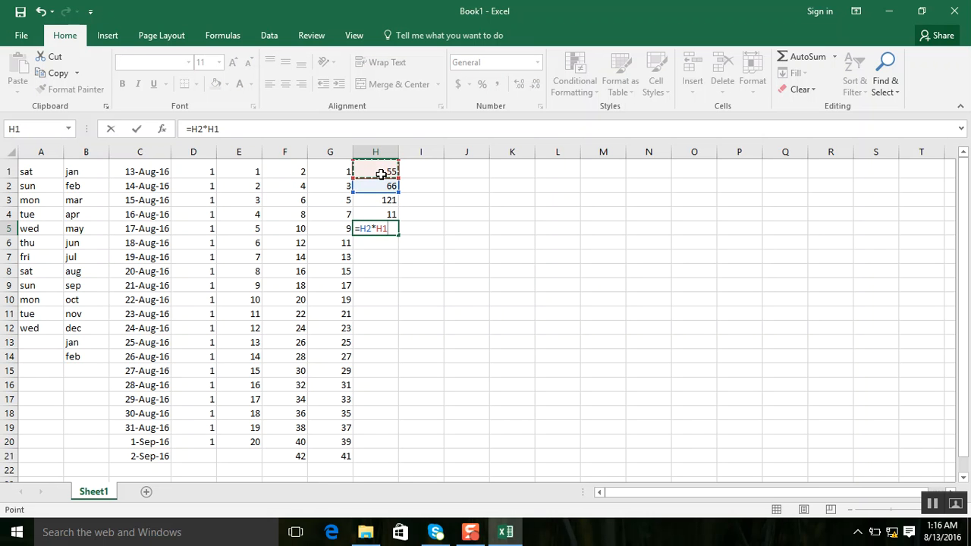
{"action": "key", "text": "Return"}
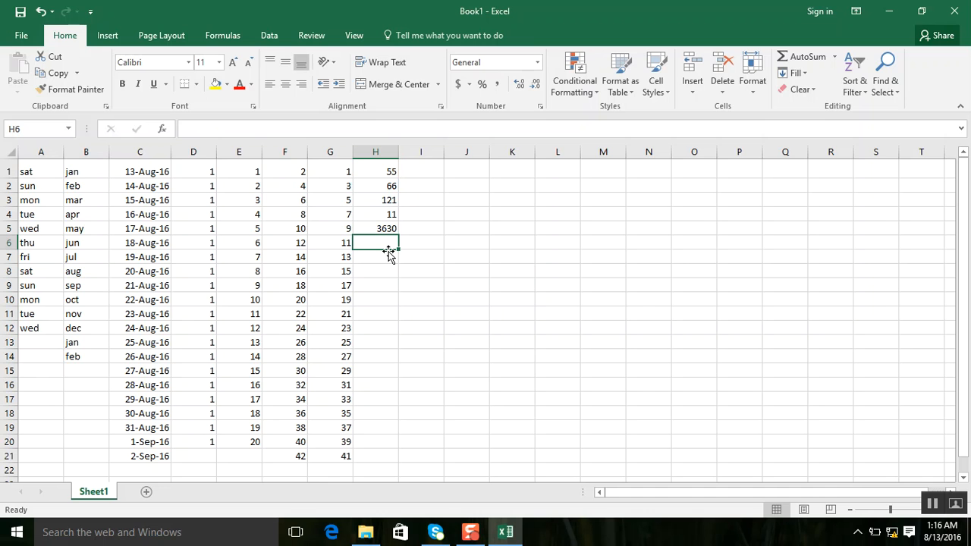
- Divide the sum by the second number in cell H6 with the formula =H3/H2
{"action": "type", "text": "="}
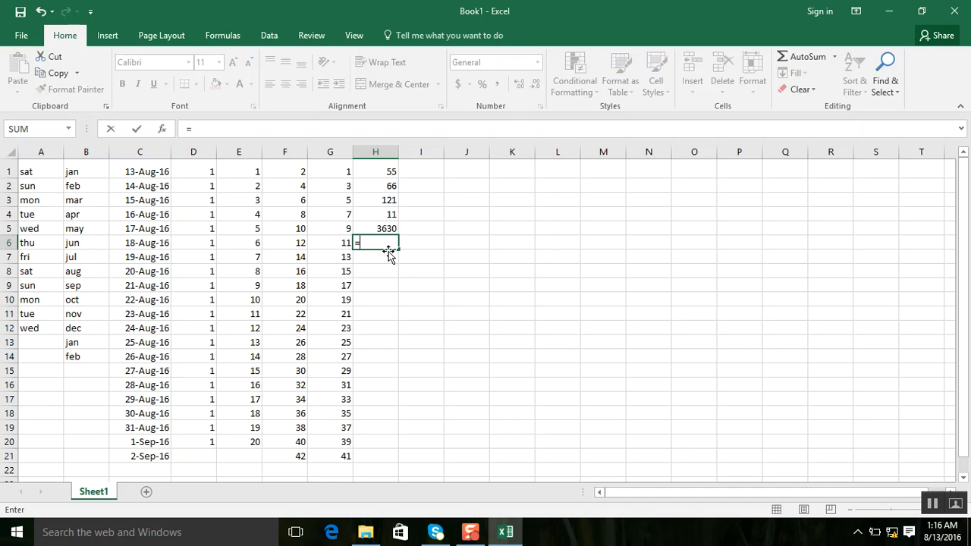
{"action": "left_click", "coordinate": [385, 203]}
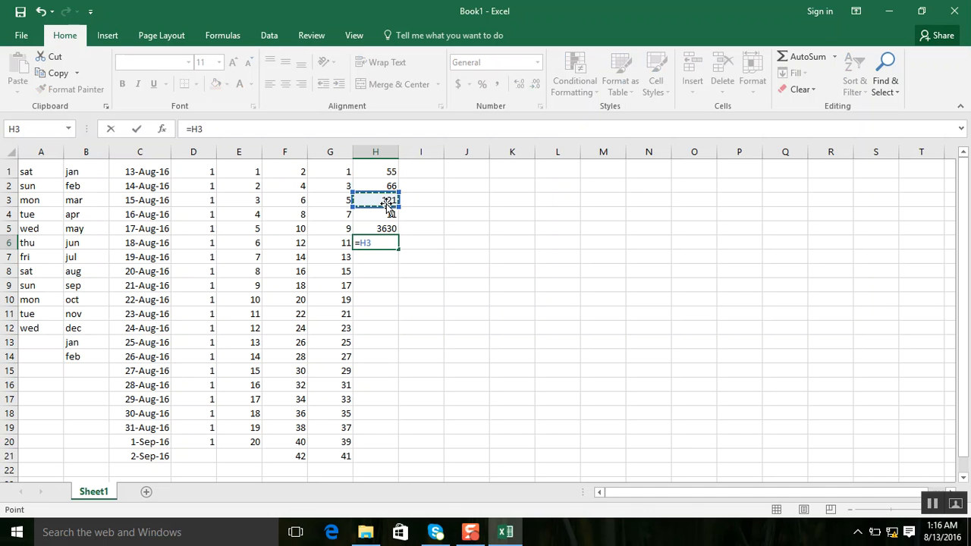
{"action": "type", "text": "/"}
{"action": "left_click", "coordinate": [386, 186]}
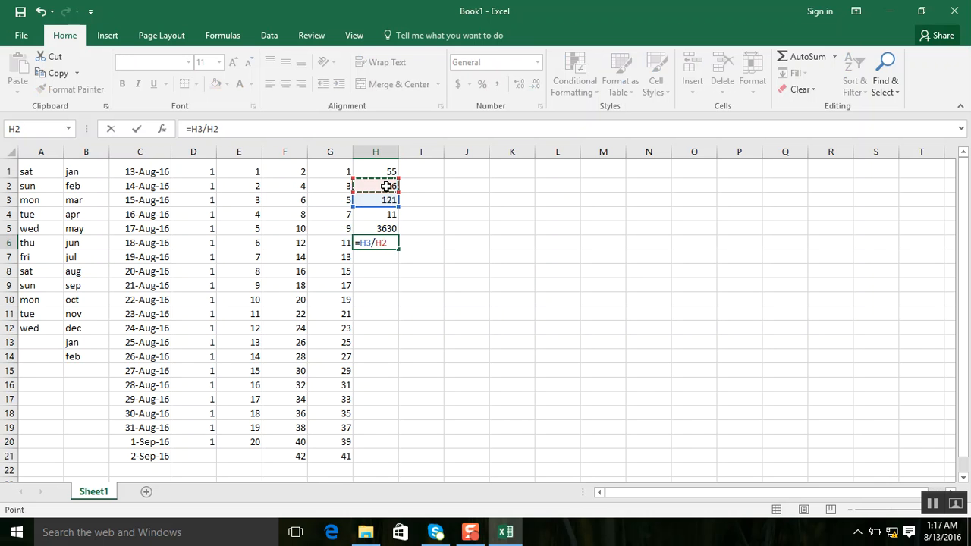
{"action": "key", "text": "Return"}
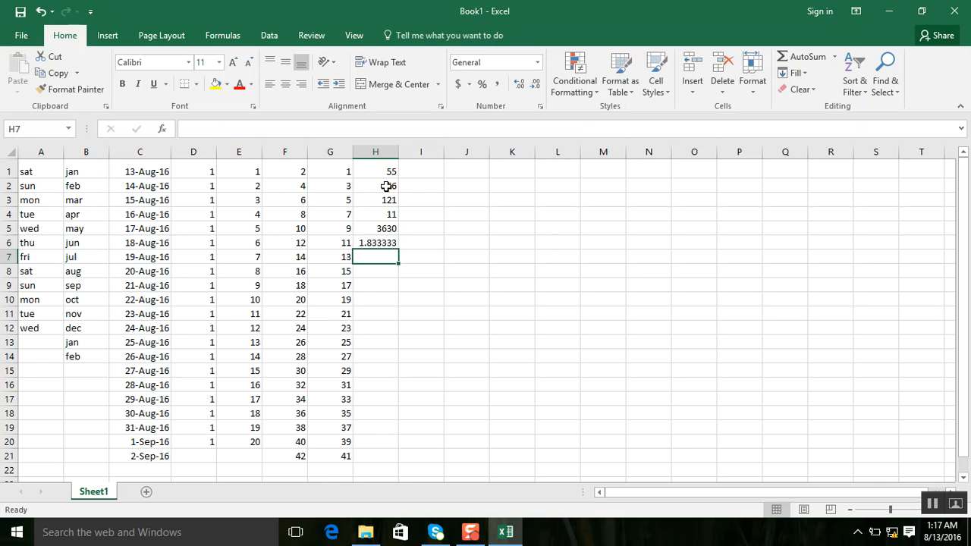
- Enter the table headings S#, item, qty, price and total in cells J3 to N3
{"action": "left_click", "coordinate": [444, 198]}
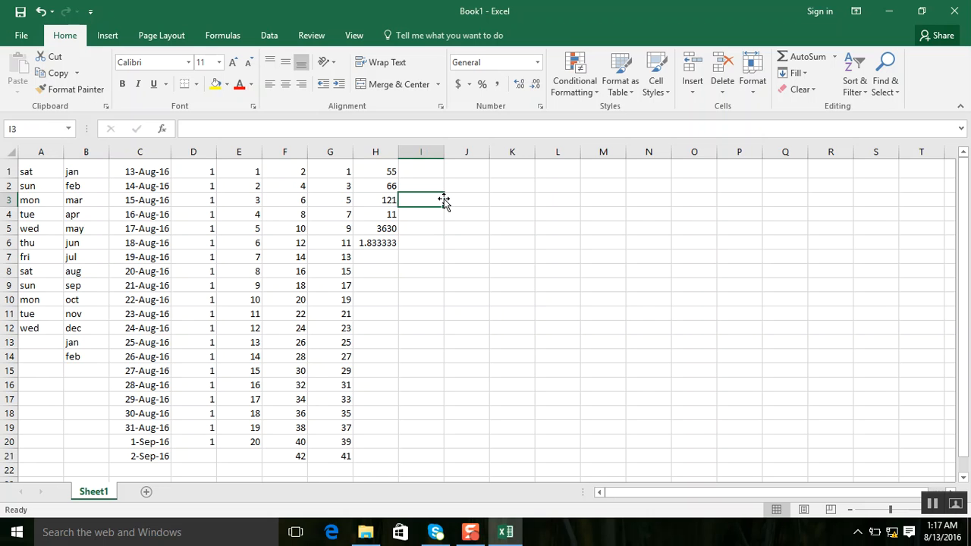
{"action": "key", "text": "Right"}
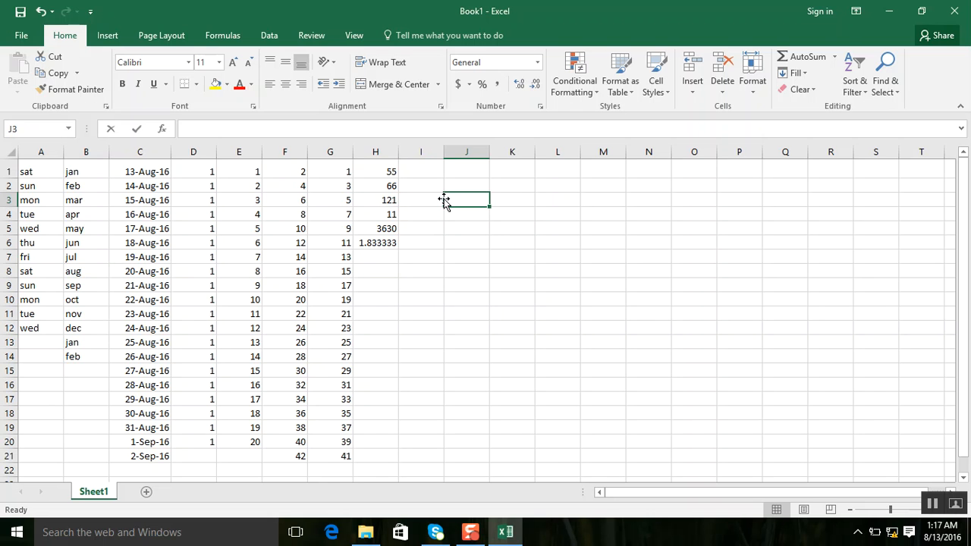
{"action": "type", "text": "S#"}
{"action": "key", "text": "Right"}
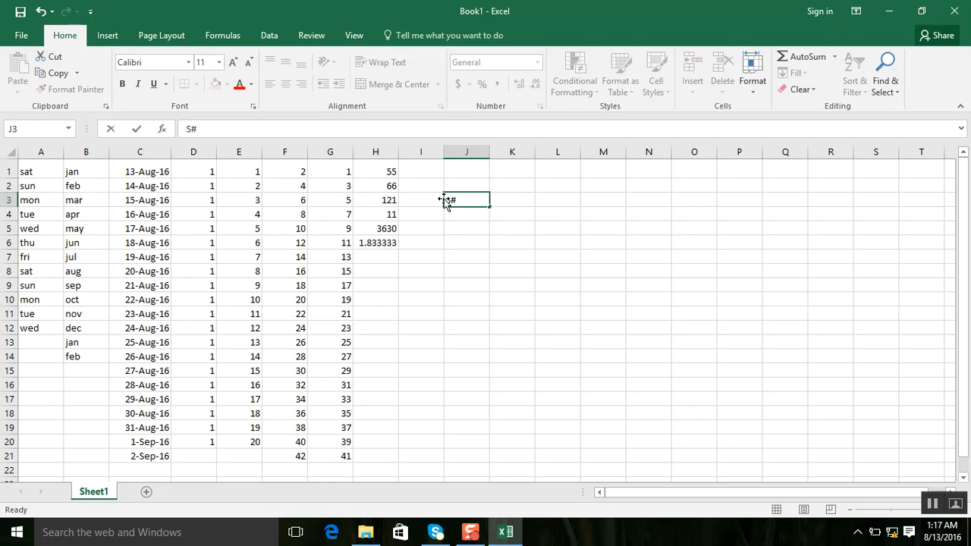
{"action": "type", "text": "item"}
{"action": "key", "text": "Right"}
{"action": "key", "text": "Right"}
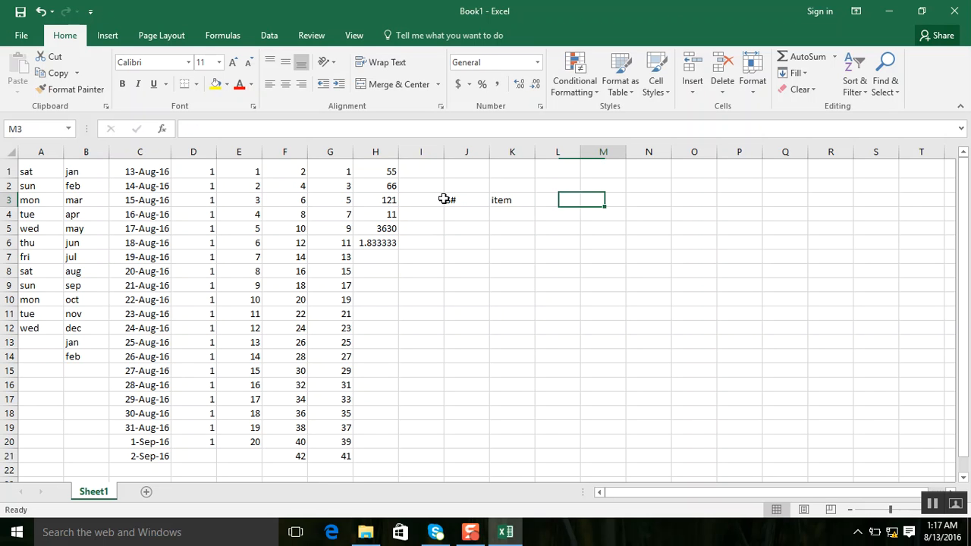
{"action": "key", "text": "Left"}
{"action": "type", "text": "qty"}
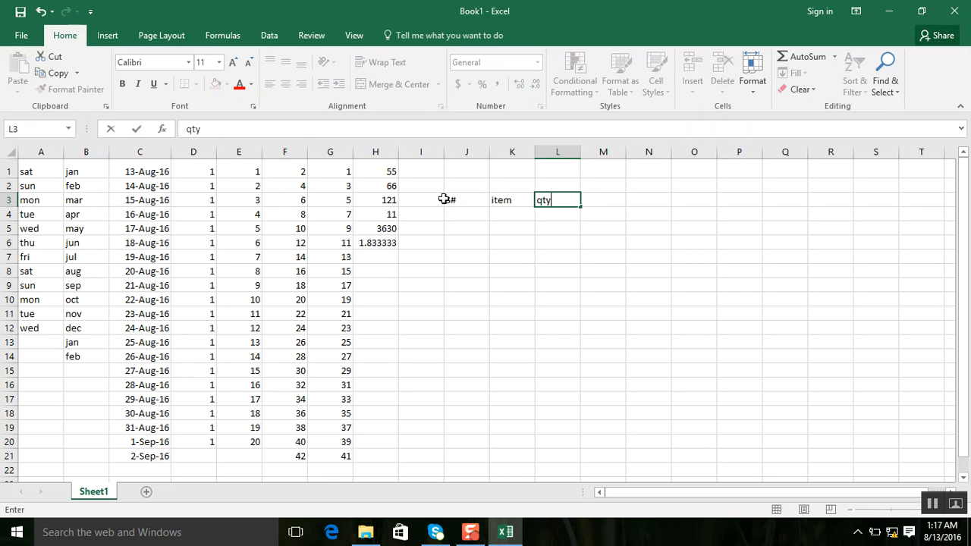
{"action": "key", "text": "Right"}
{"action": "type", "text": "pr"}
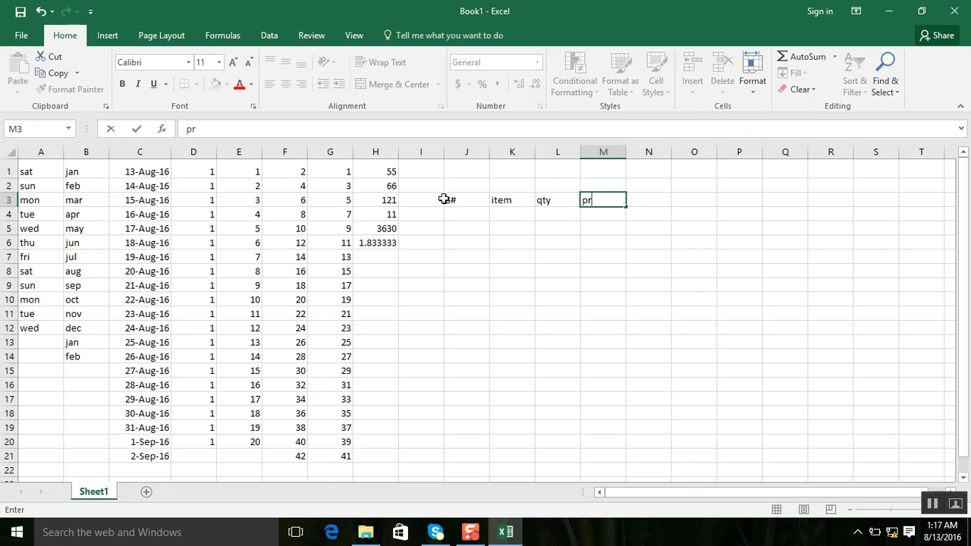
{"action": "type", "text": "ice"}
{"action": "key", "text": "Right"}
{"action": "type", "text": "total"}
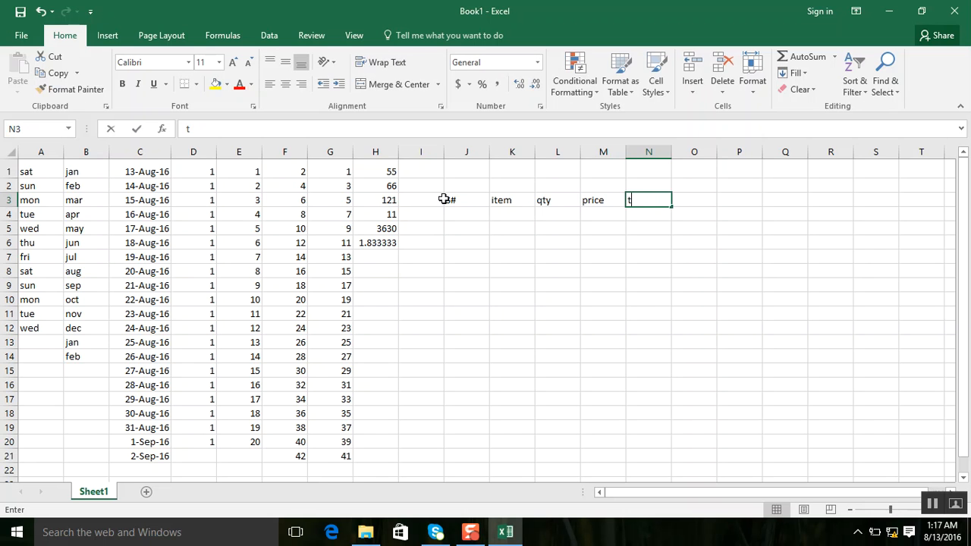
{"action": "key", "text": "Return"}
- Number the table rows 1 to 5 under the S# heading in cells J4 to J8
{"action": "key", "text": "Left"}
{"action": "key", "text": "Left"}
{"action": "key", "text": "Left"}
{"action": "key", "text": "Left"}
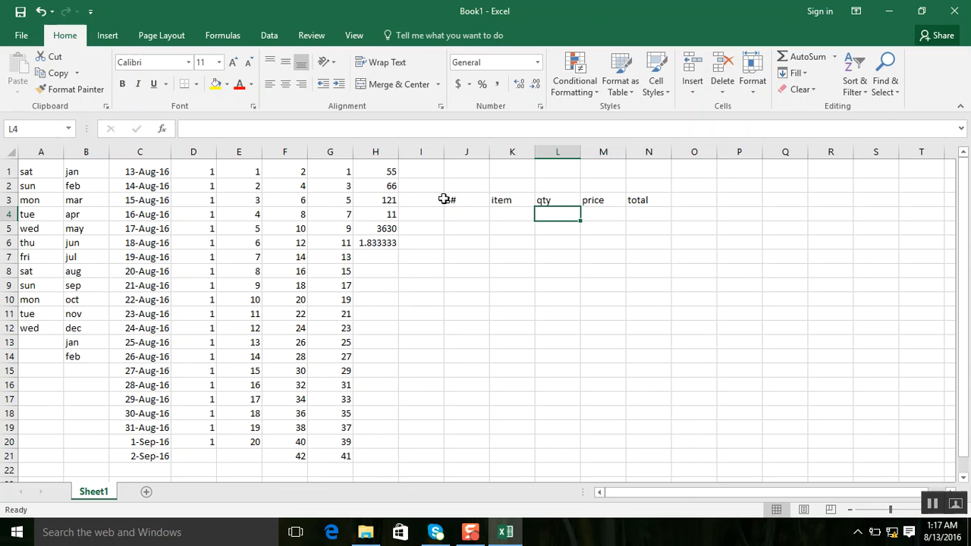
{"action": "type", "text": "1"}
{"action": "key", "text": "Return"}
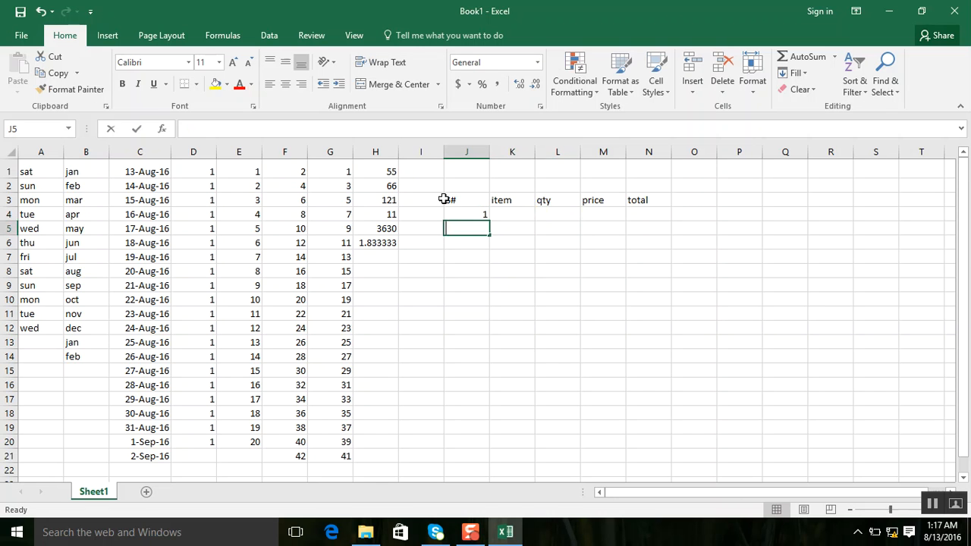
{"action": "type", "text": "2"}
{"action": "key", "text": "Return"}
{"action": "type", "text": "3"}
{"action": "key", "text": "Return"}
{"action": "type", "text": "4 5"}
- Enter the item names mouse, RAM, speaker, printer and USB in cells K4 to K8
{"action": "key", "text": "Right"}
{"action": "key", "text": "Up"}
{"action": "key", "text": "Up"}
{"action": "key", "text": "Up"}
{"action": "key", "text": "Up"}
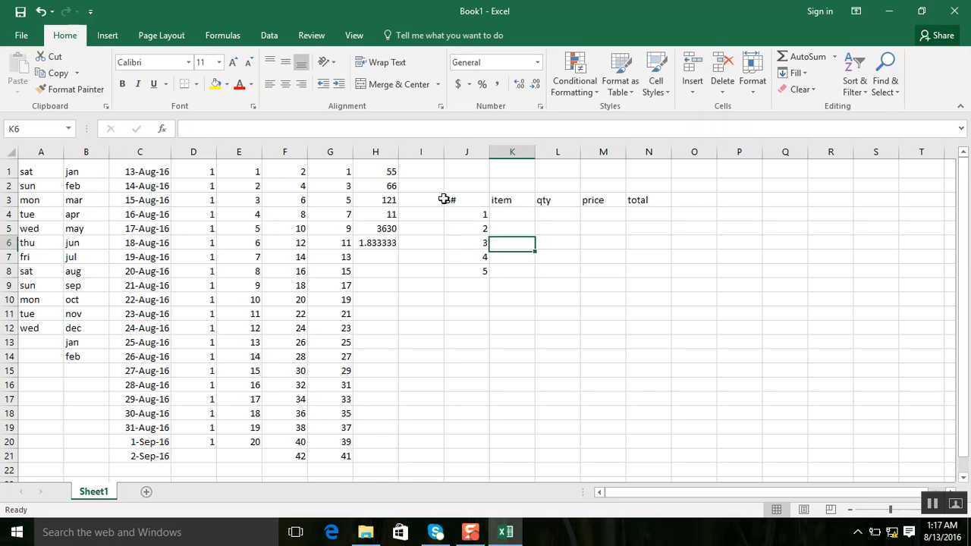
{"action": "type", "text": "mouse"}
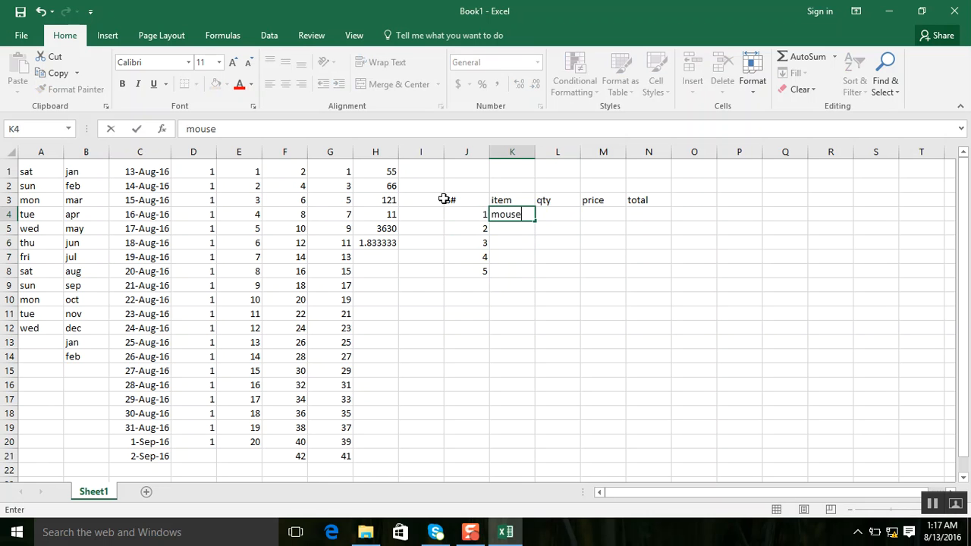
{"action": "key", "text": "Return"}
{"action": "type", "text": "RAM"}
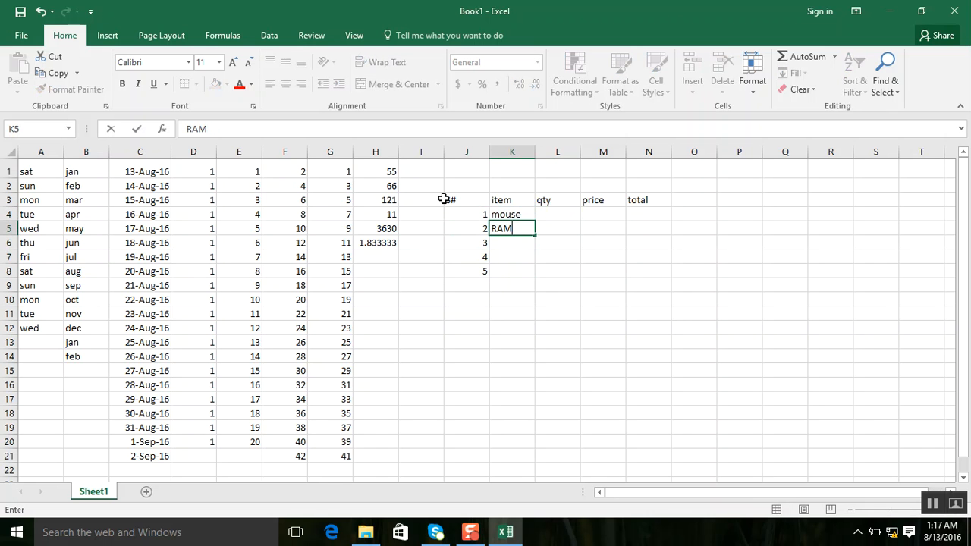
{"action": "key", "text": "Return"}
{"action": "type", "text": "speaker"}
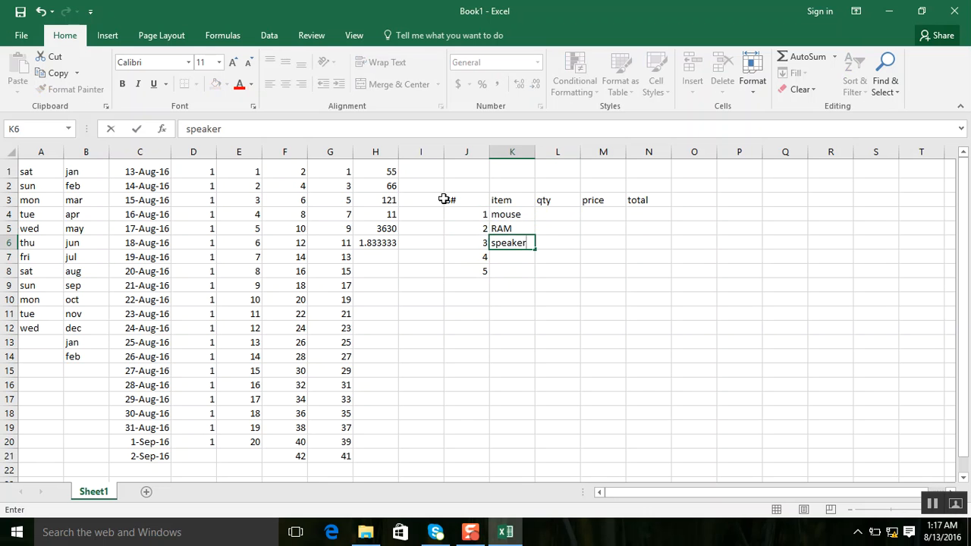
{"action": "key", "text": "Return"}
{"action": "type", "text": "printer"}
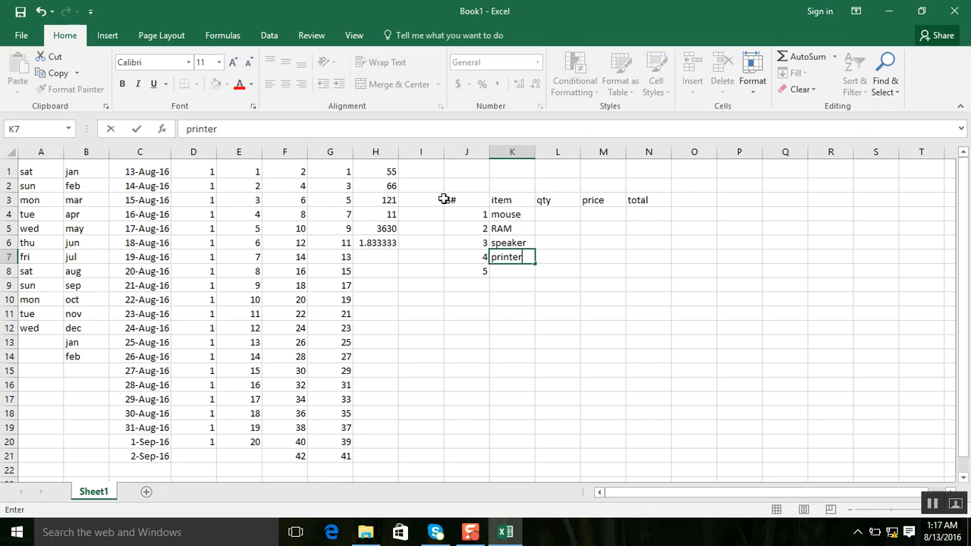
{"action": "key", "text": "Return"}
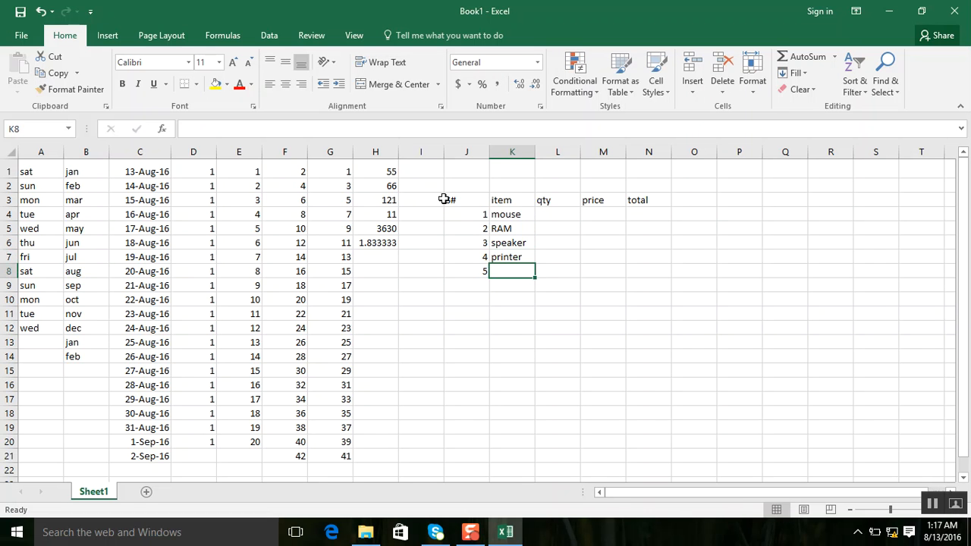
{"action": "type", "text": "USB"}
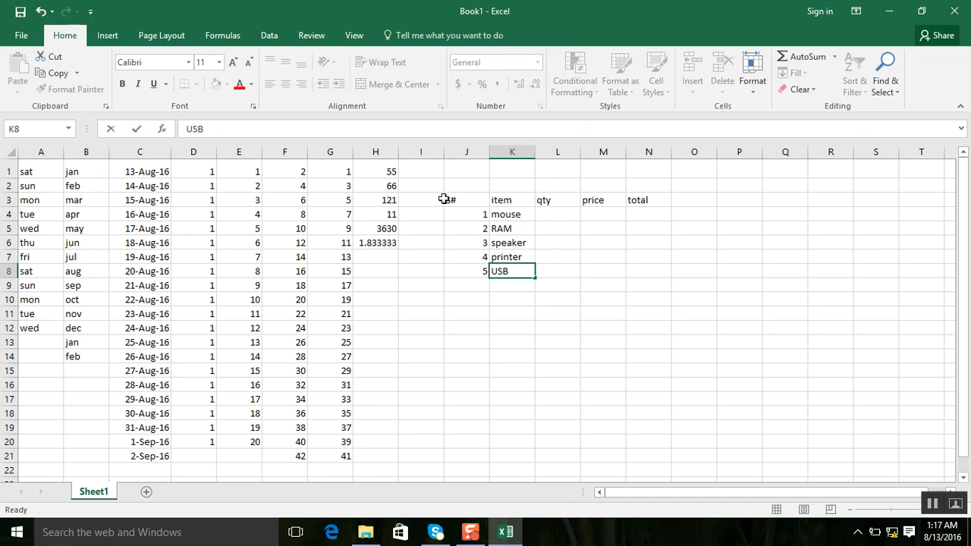
{"action": "key", "text": "Tab"}
- Enter the quantities 8, 6, 4, 6 and 7 under the qty heading in cells L4 to L8
{"action": "key", "text": "Up"}
{"action": "key", "text": "Up"}
{"action": "key", "text": "Up"}
{"action": "key", "text": "Up"}
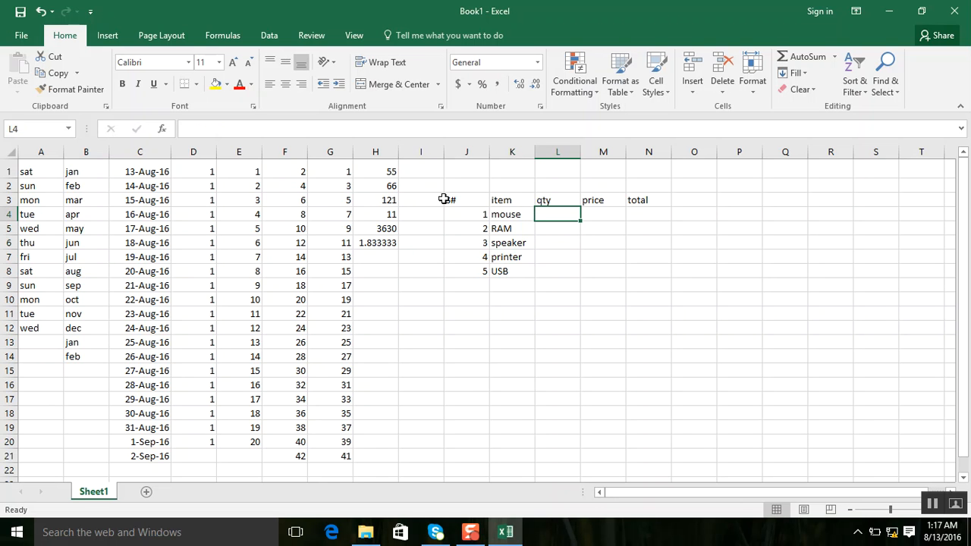
{"action": "type", "text": "8"}
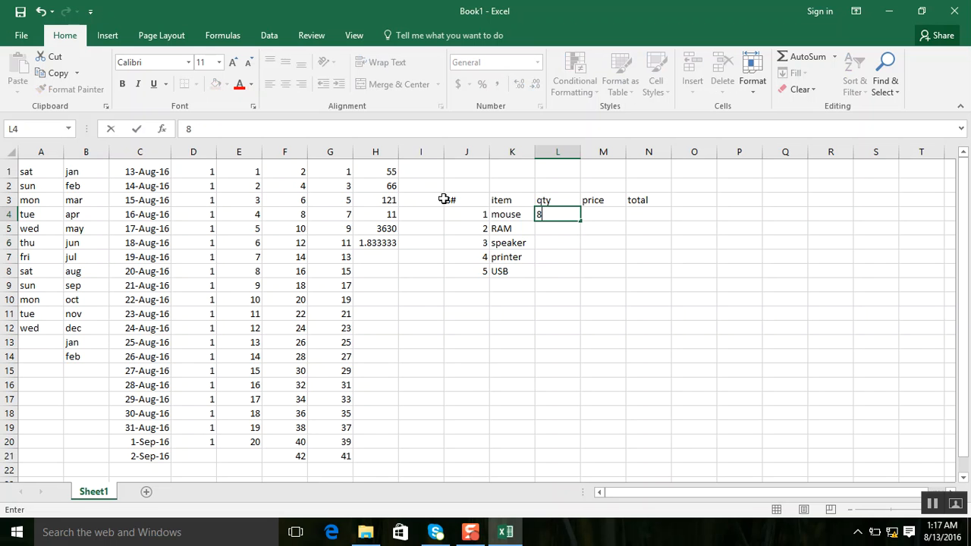
{"action": "key", "text": "Return"}
{"action": "type", "text": "6"}
{"action": "key", "text": "Return"}
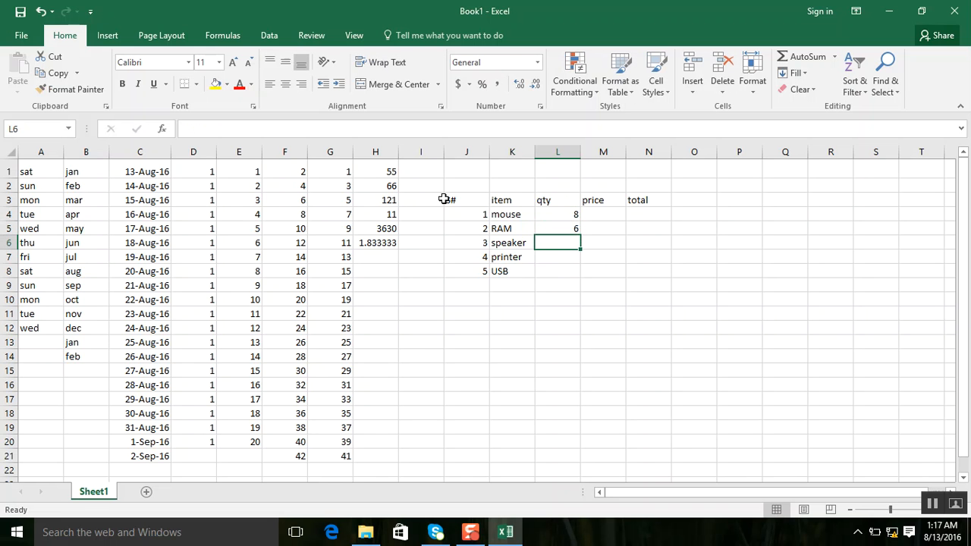
{"action": "type", "text": "4"}
{"action": "key", "text": "Return"}
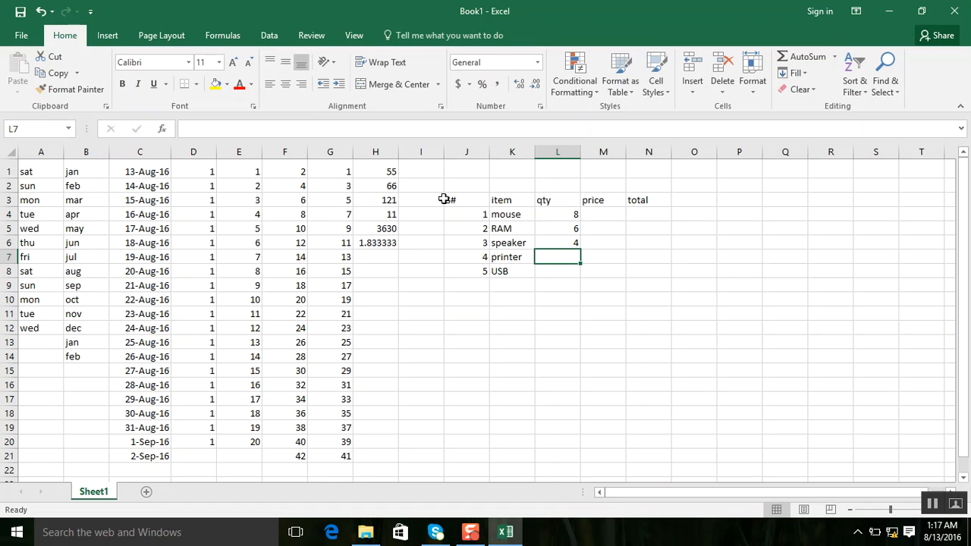
{"action": "type", "text": "6"}
{"action": "key", "text": "Return"}
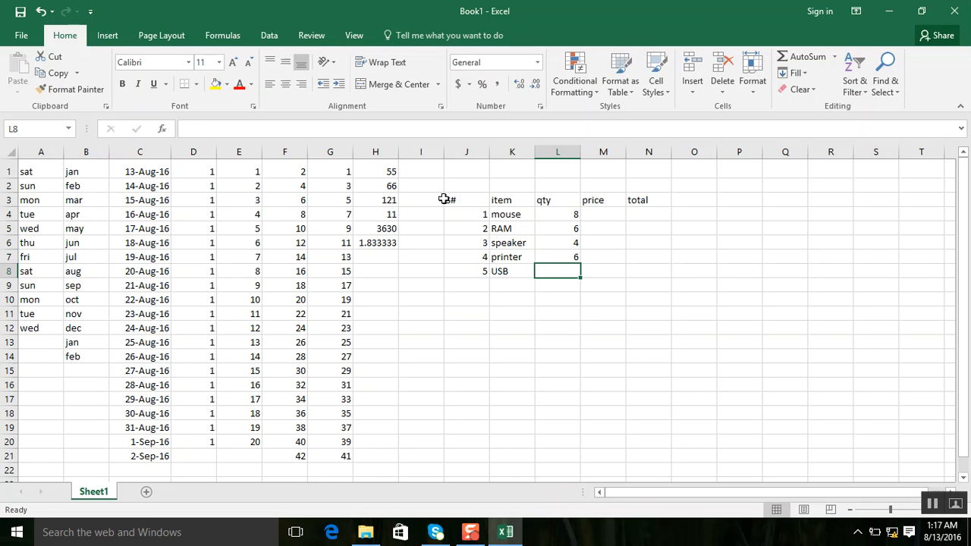
{"action": "type", "text": "7"}
{"action": "key", "text": "Tab"}
- Enter the prices 200, 500, 600, 3000 and 400 under the price heading in cells M4 to M8
{"action": "key", "text": "Up"}
{"action": "key", "text": "Up"}
{"action": "key", "text": "Up"}
{"action": "key", "text": "Up"}
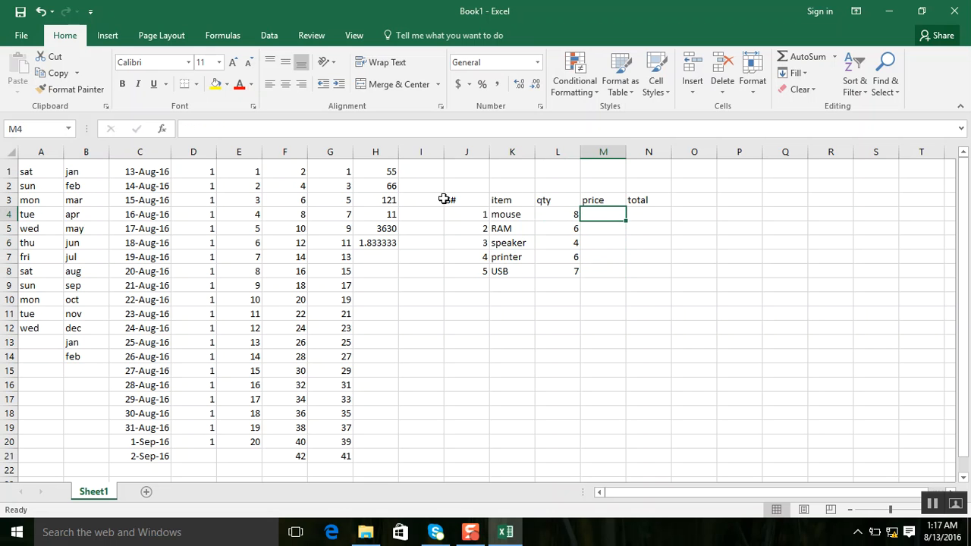
{"action": "type", "text": "200"}
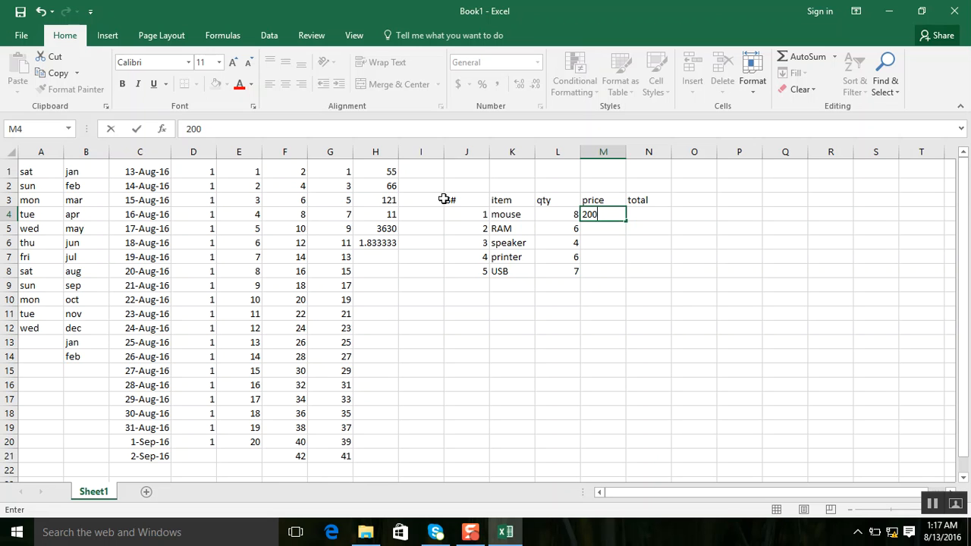
{"action": "key", "text": "Return"}
{"action": "type", "text": "500"}
{"action": "key", "text": "Return"}
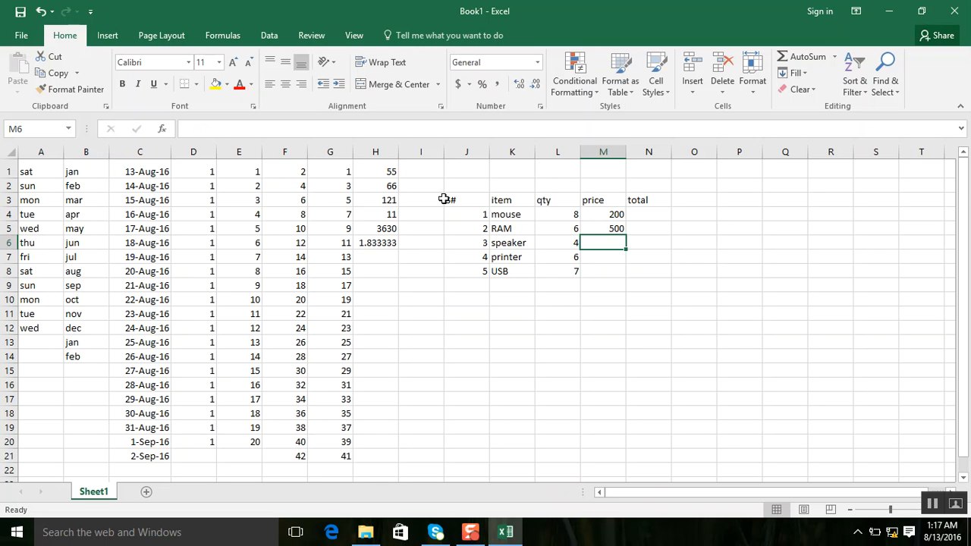
{"action": "type", "text": "600"}
{"action": "key", "text": "Return"}
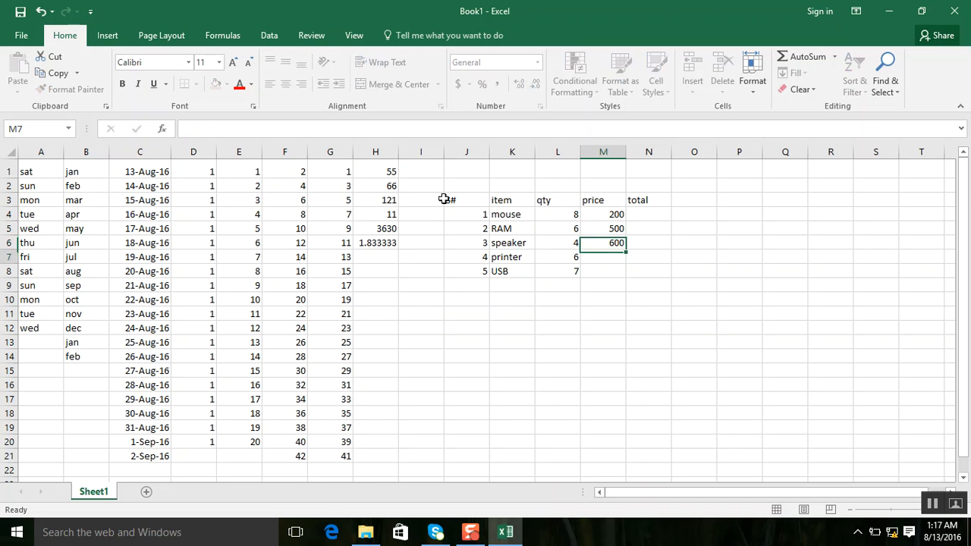
{"action": "type", "text": "3000"}
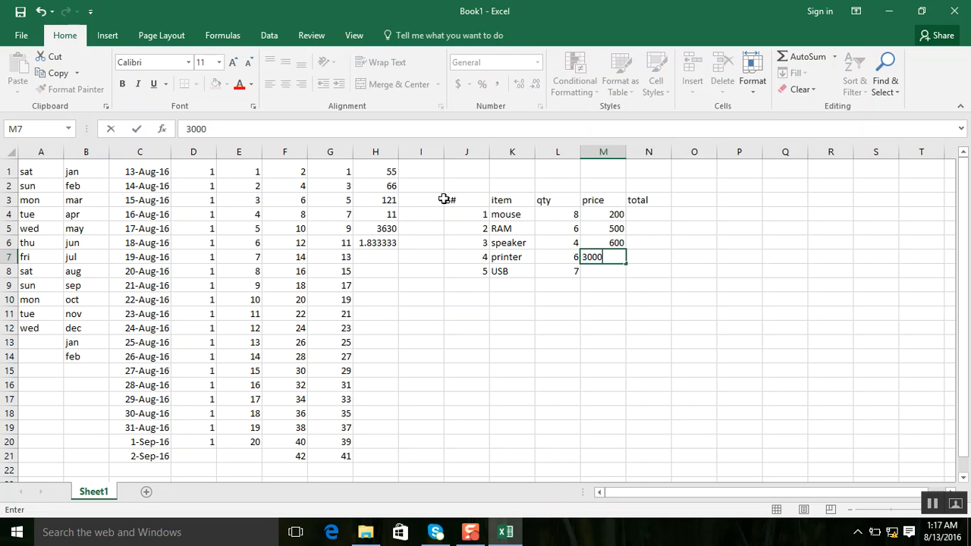
{"action": "key", "text": "Return"}
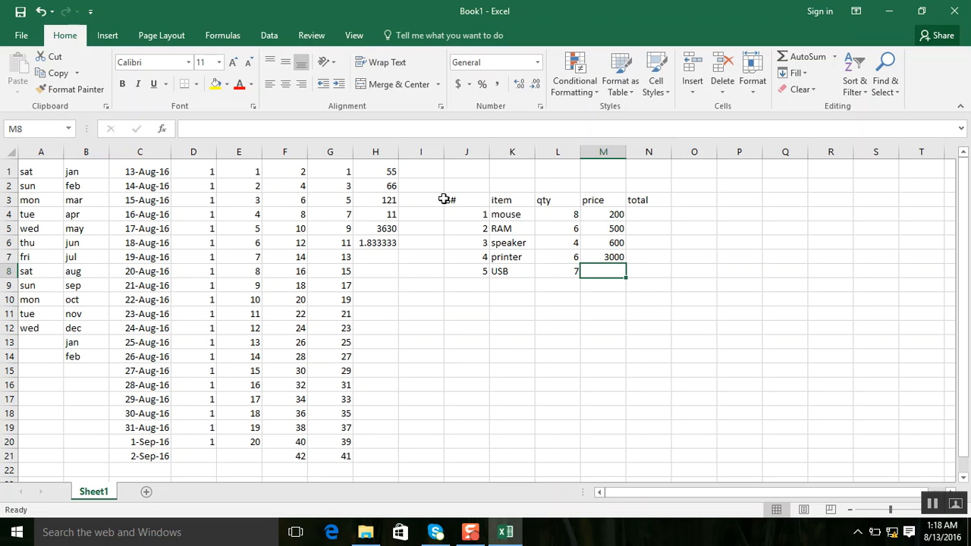
{"action": "type", "text": "400"}
{"action": "key", "text": "Tab"}
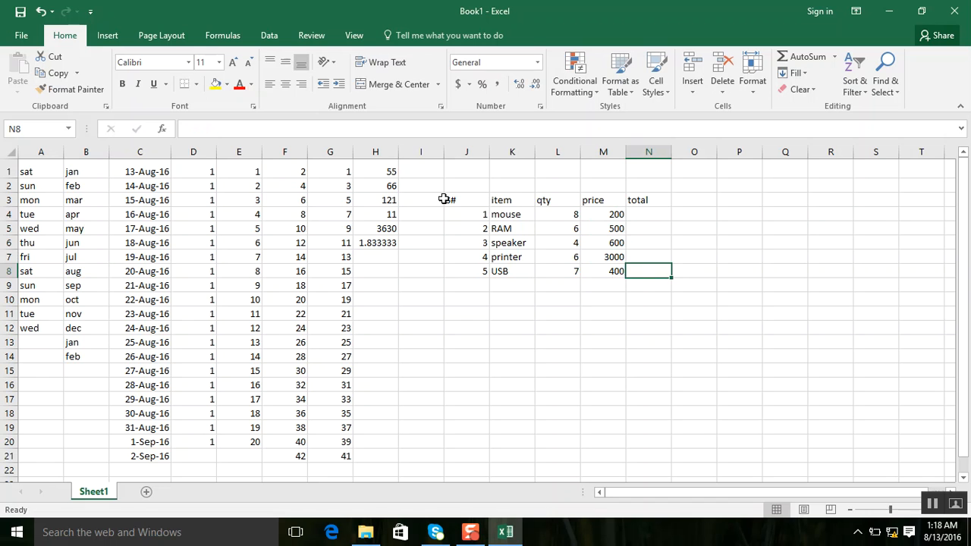
- Calculate the mouse row's total in cell N4 by multiplying quantity by price with the formula =L4*M4
{"action": "key", "text": "Up"}
{"action": "key", "text": "Up"}
{"action": "key", "text": "Up"}
{"action": "key", "text": "Up"}
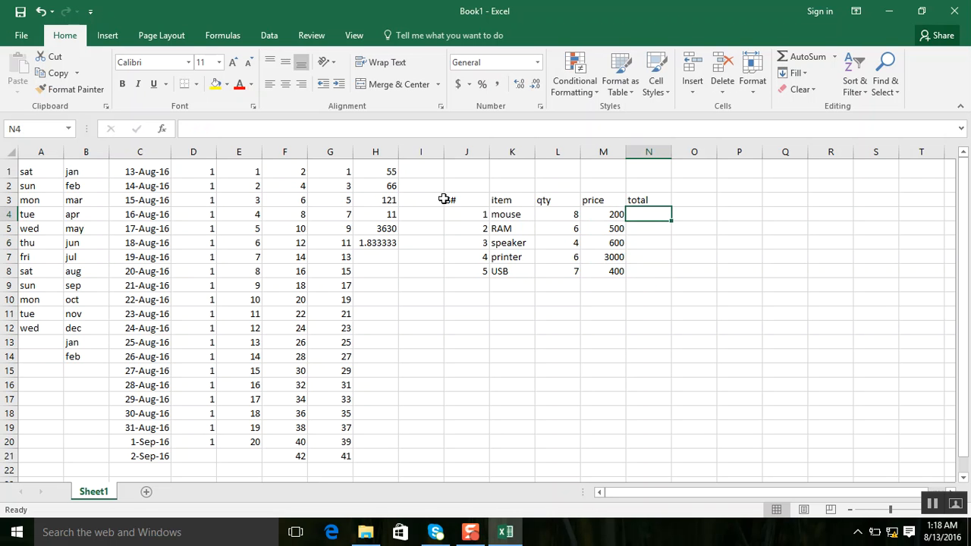
{"action": "type", "text": "="}
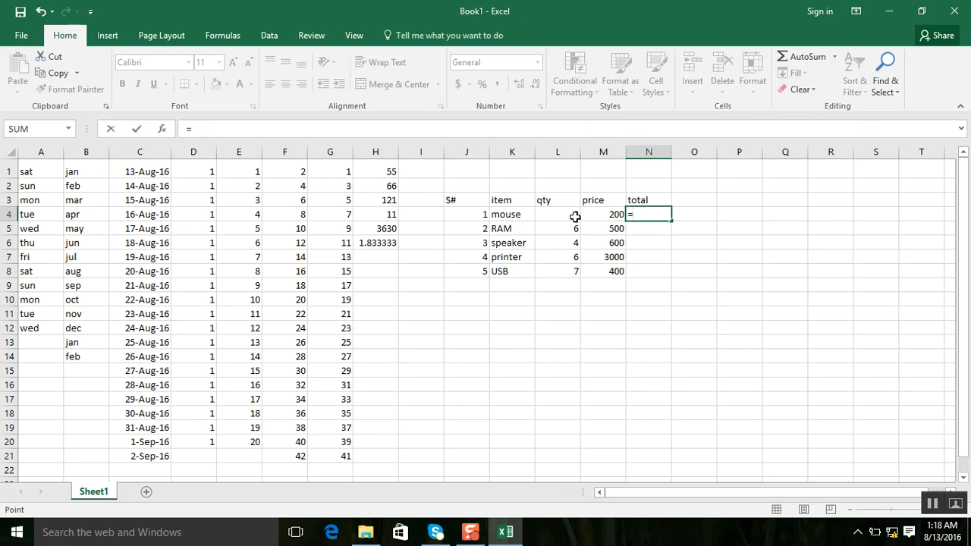
{"action": "left_click", "coordinate": [575, 217]}
{"action": "type", "text": "*"}
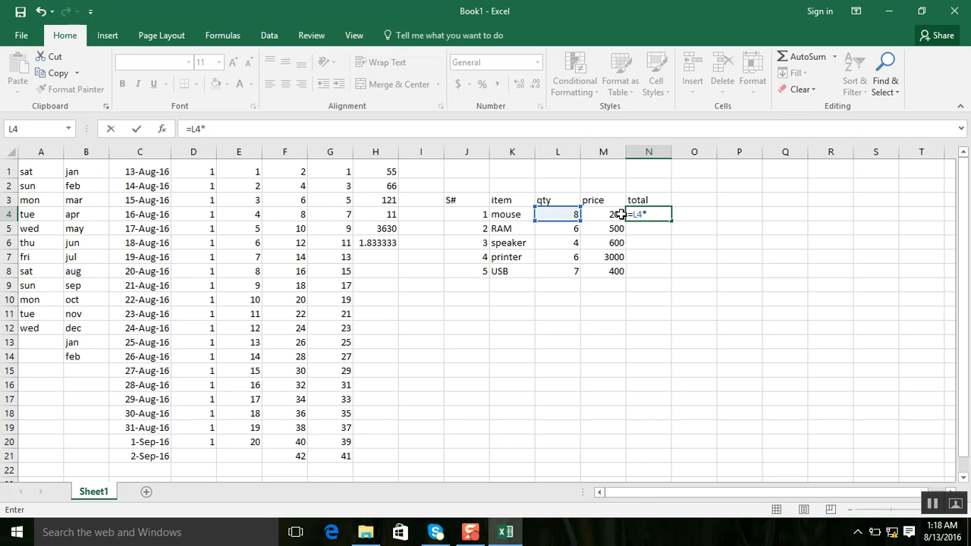
{"action": "left_click", "coordinate": [619, 216]}
{"action": "key", "text": "Return"}
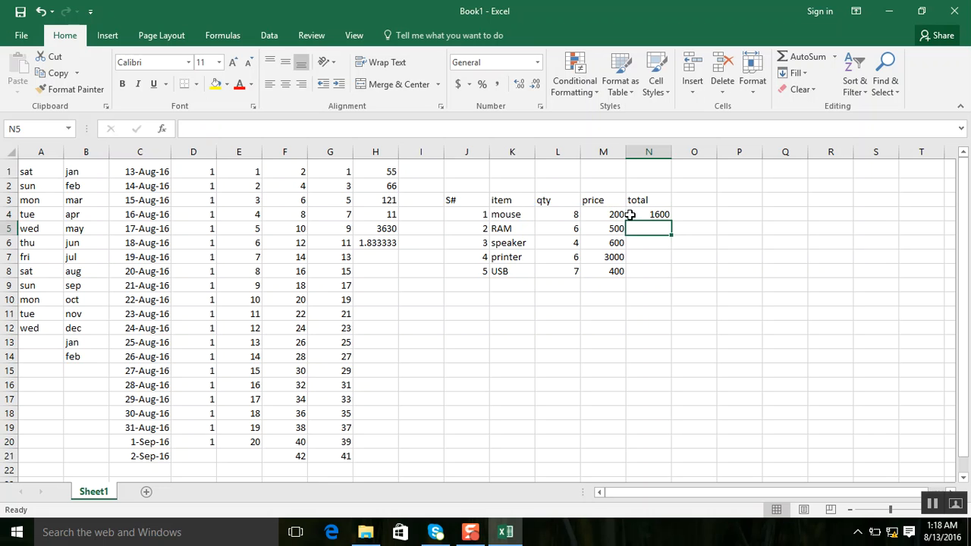
- Fill the total formula from cell N4 down through the USB row in cell N8
{"action": "left_click", "coordinate": [653, 215]}
{"action": "left_click_drag", "start_coordinate": [671, 220], "coordinate": [677, 284]}
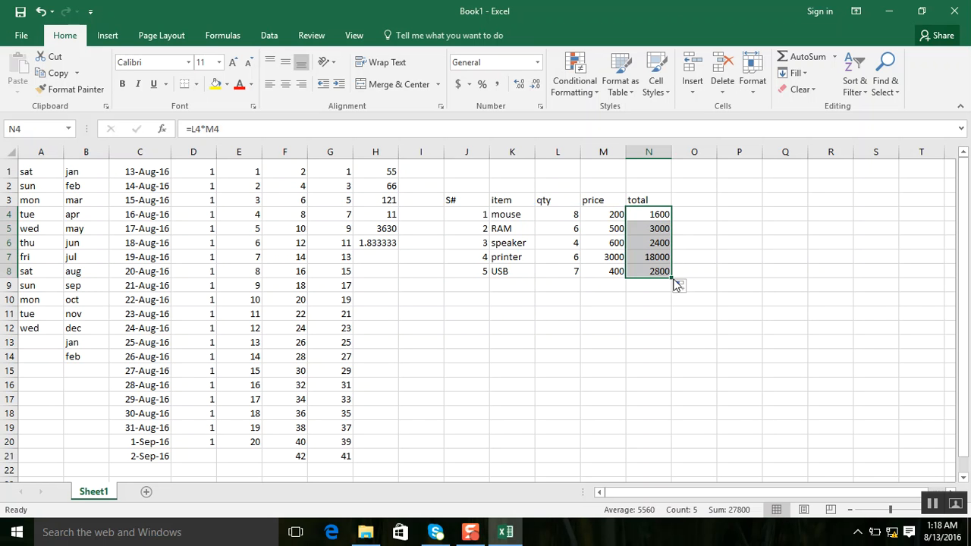
{"action": "left_click", "coordinate": [532, 318]}
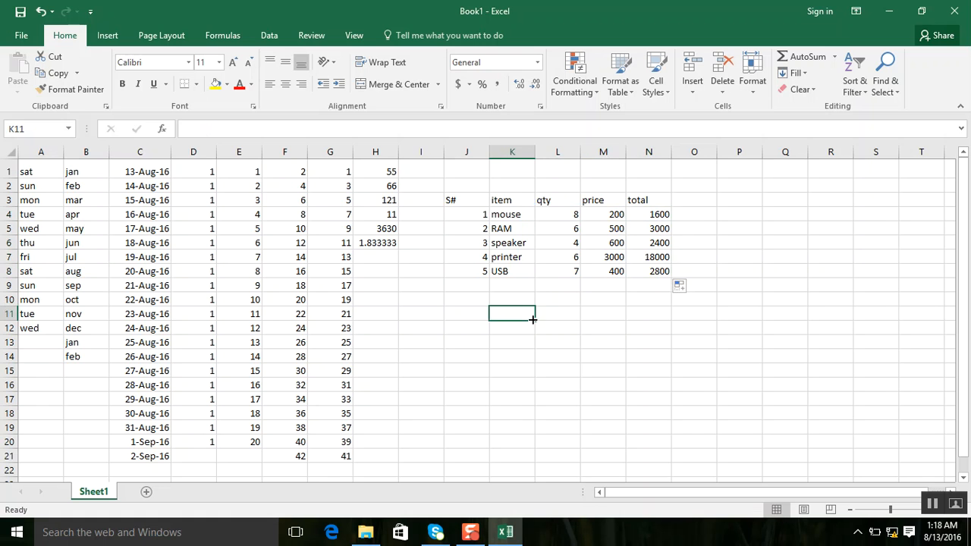
- Check the print preview of the active sheet and return to the worksheet
{"action": "left_click_drag", "start_coordinate": [453, 199], "coordinate": [665, 276]}
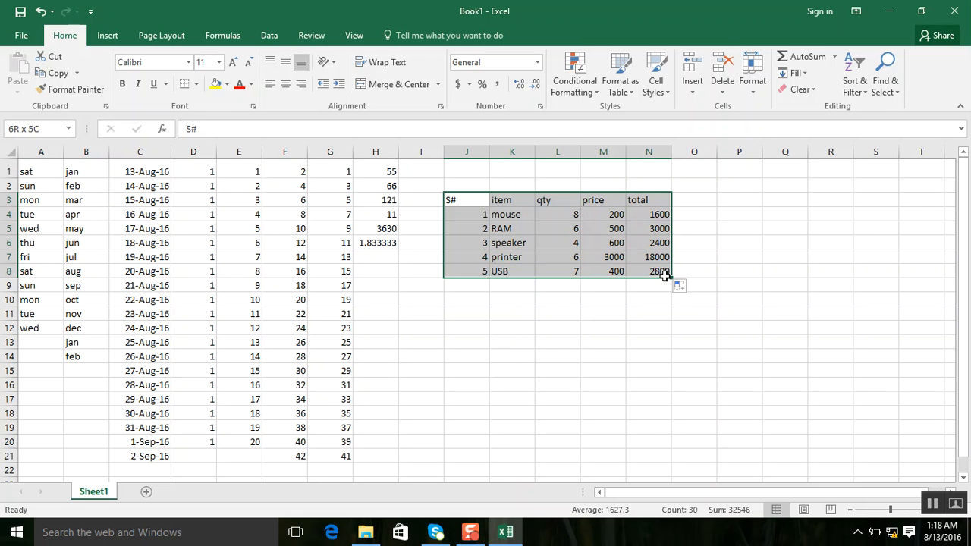
{"action": "left_click", "coordinate": [273, 303]}
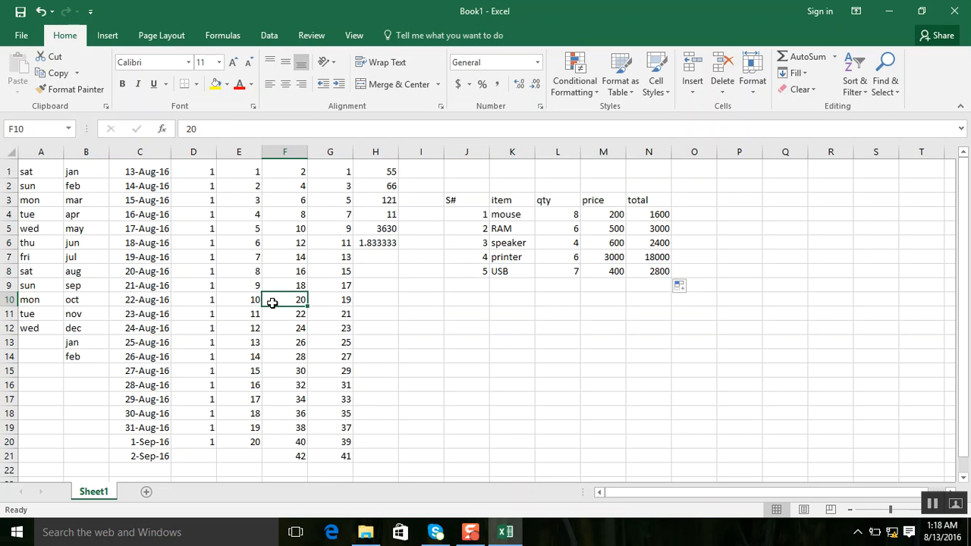
{"action": "key", "text": "ctrl+p"}
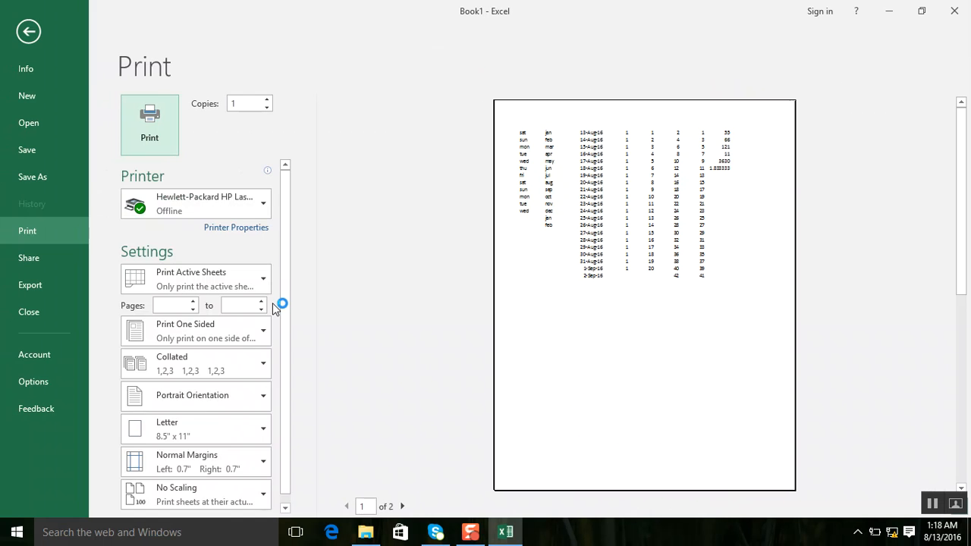
{"action": "key", "text": "Escape"}
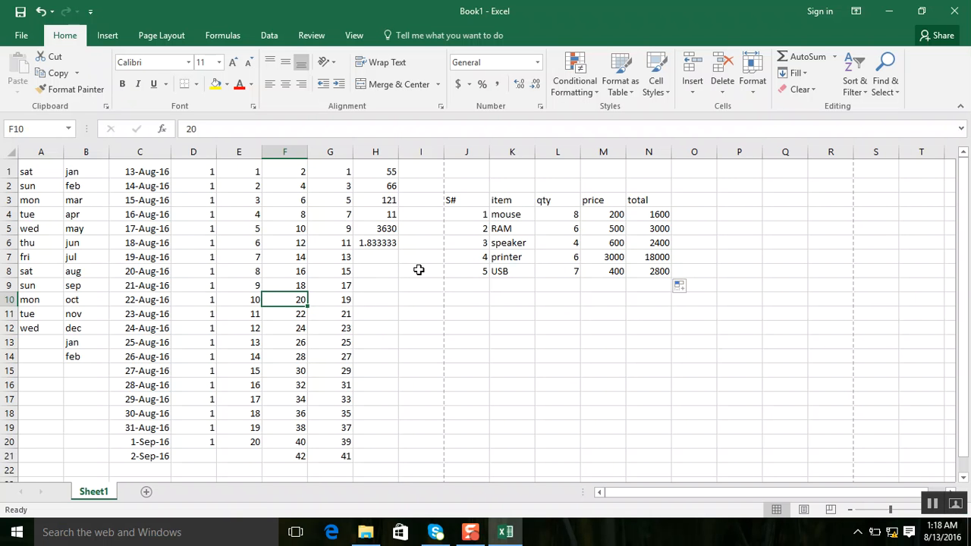
- Apply all borders to cells A1 to I10 and center their contents horizontally
{"action": "left_click_drag", "start_coordinate": [27, 170], "coordinate": [407, 297]}
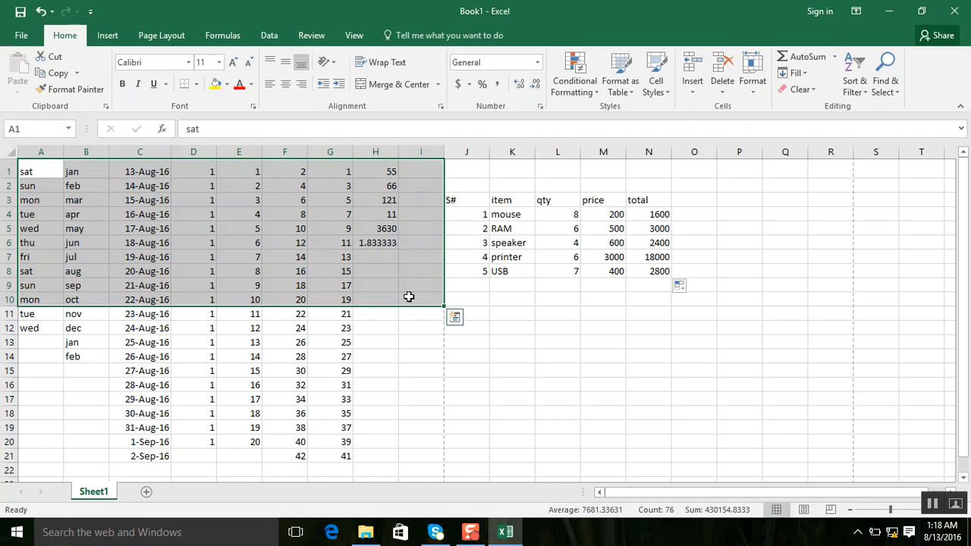
{"action": "left_click", "coordinate": [196, 85]}
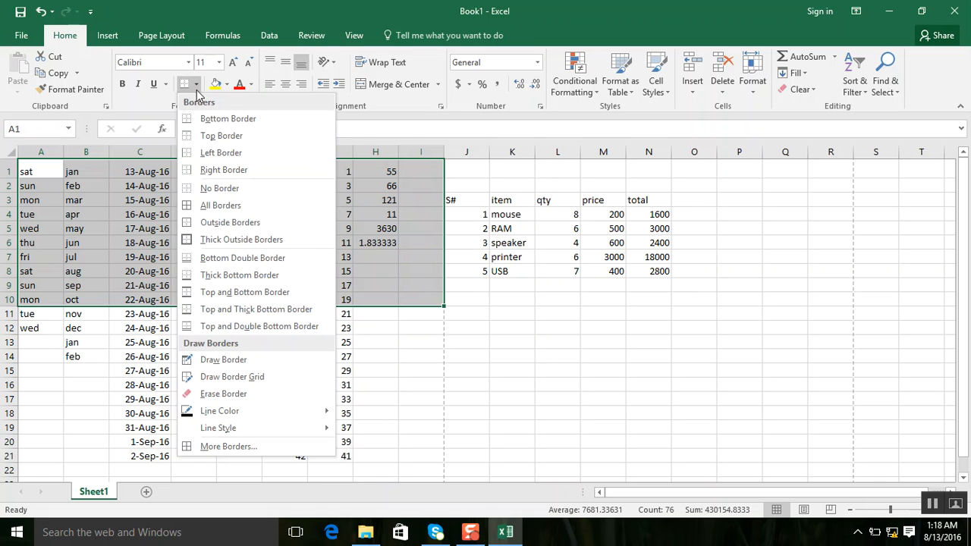
{"action": "left_click", "coordinate": [220, 205]}
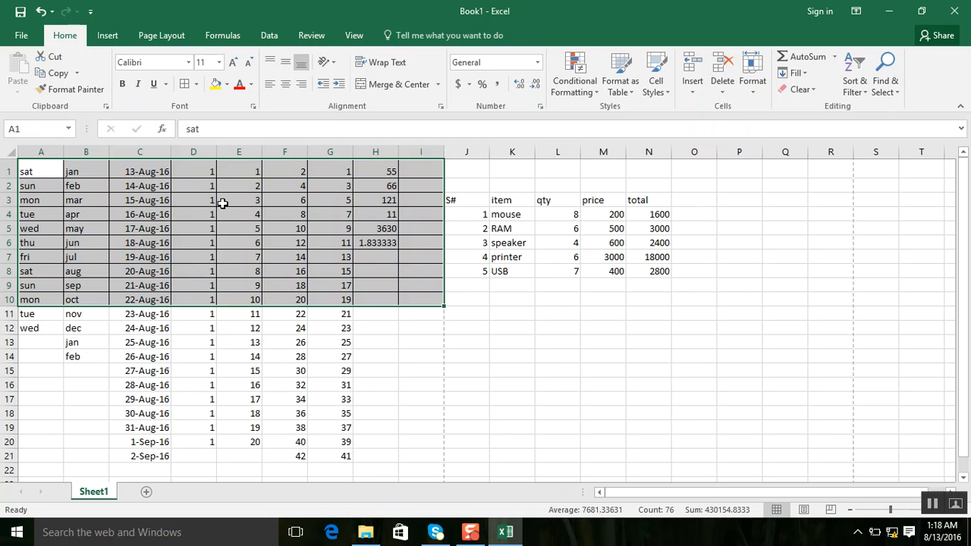
{"action": "left_click", "coordinate": [287, 85]}
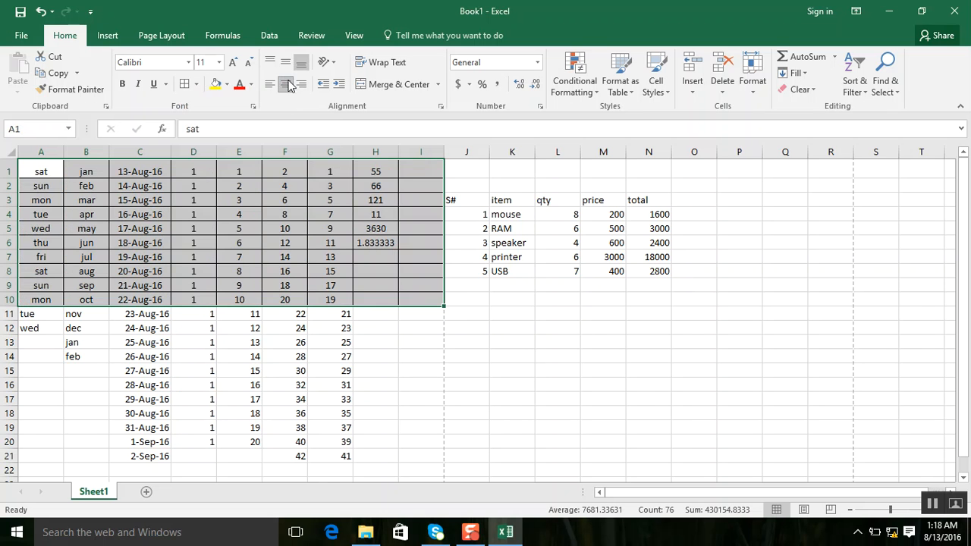
- Make the contents of the first row, cells A1 to I1, bold
{"action": "left_click_drag", "start_coordinate": [35, 170], "coordinate": [412, 169]}
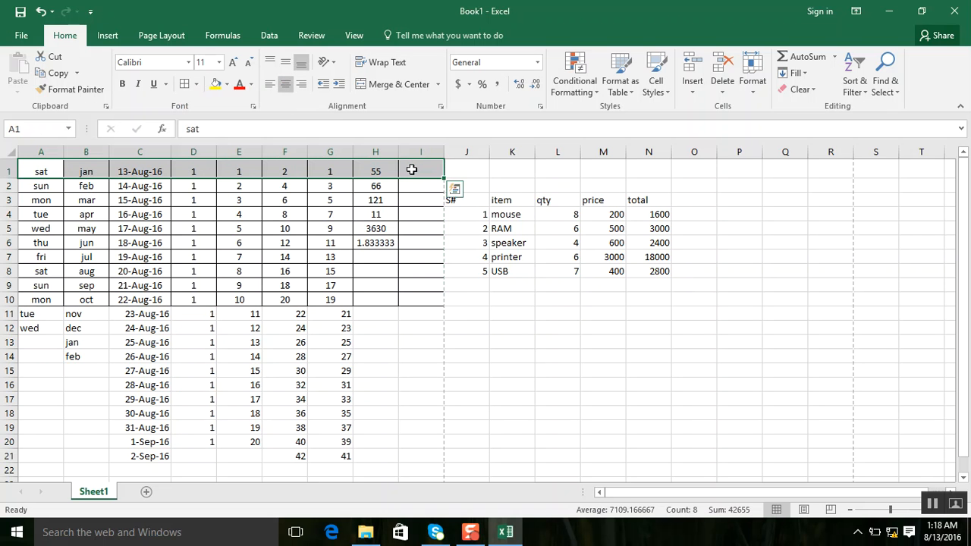
{"action": "left_click", "coordinate": [154, 84]}
{"action": "left_click", "coordinate": [122, 85]}
{"action": "left_click", "coordinate": [150, 85]}
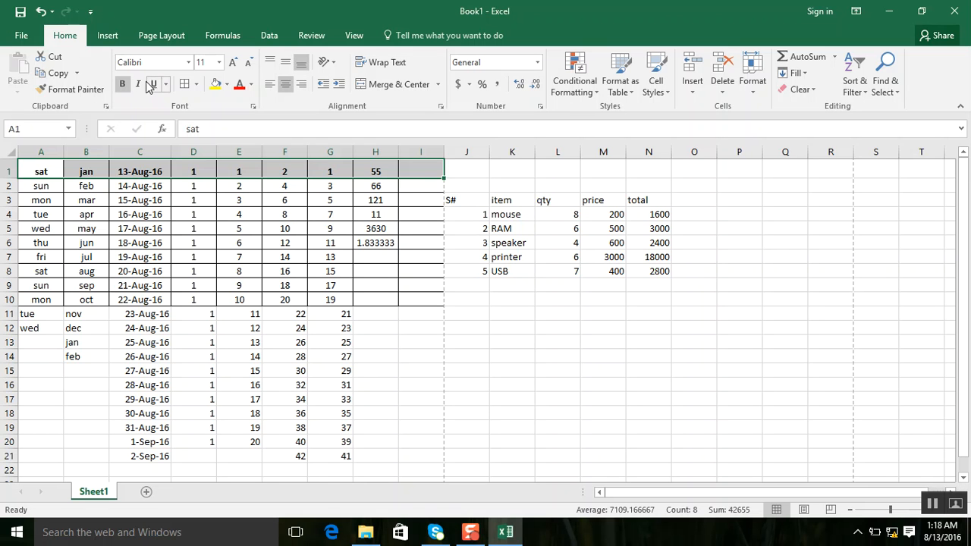
- Format cells A1 to I1 as italic at font size 16 and widen column C to fit the date
{"action": "left_click", "coordinate": [137, 84]}
{"action": "left_click", "coordinate": [234, 63]}
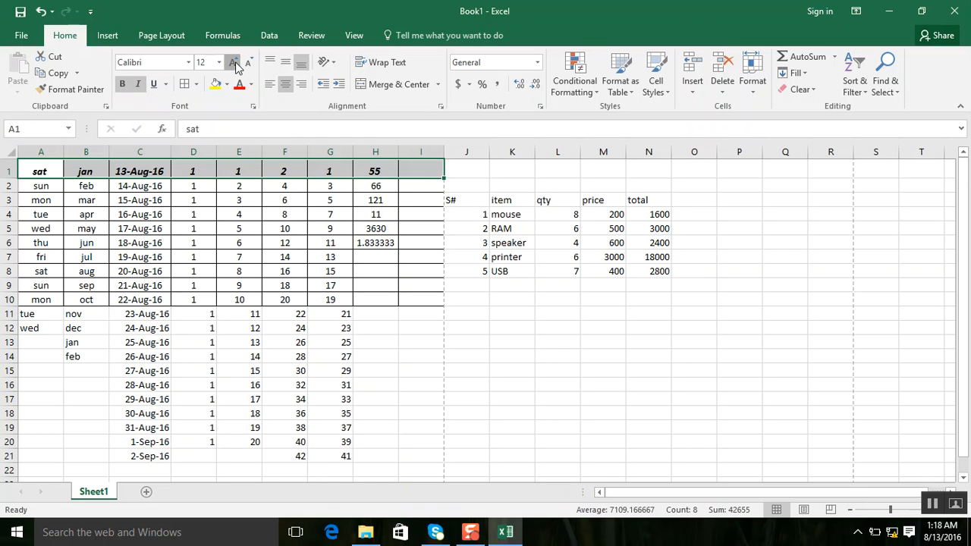
{"action": "left_click", "coordinate": [234, 63]}
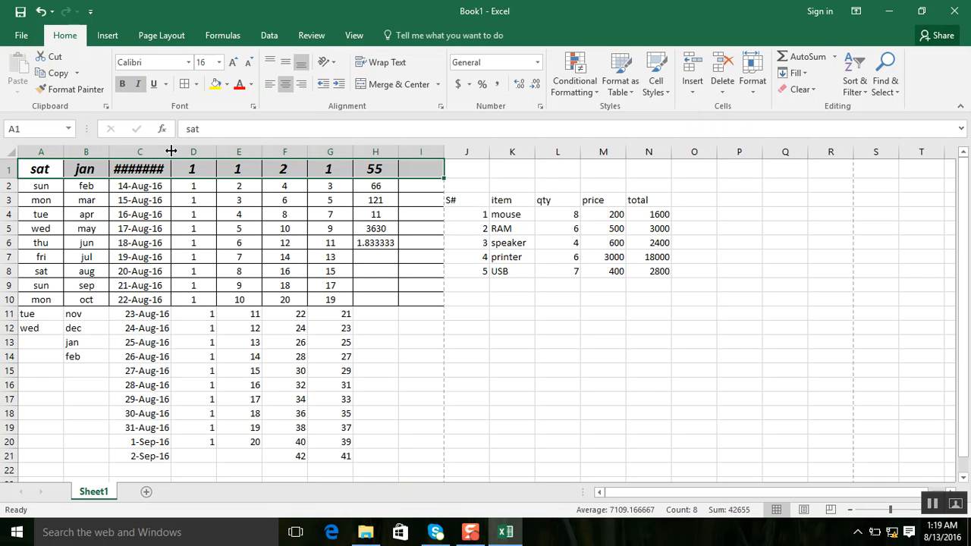
{"action": "left_click_drag", "start_coordinate": [172, 152], "coordinate": [189, 152]}
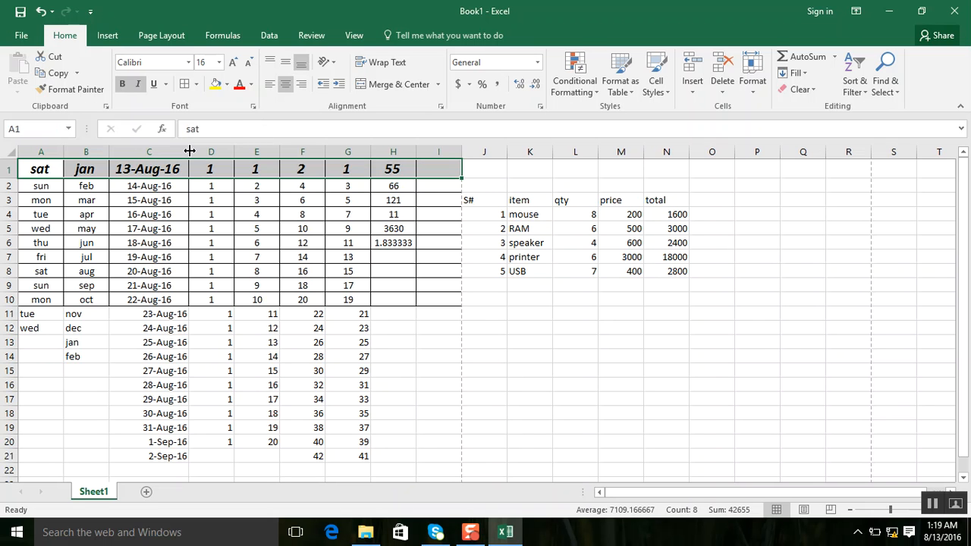
- Check how the formatted sheet looks in the print preview and return to the worksheet
{"action": "left_click_drag", "start_coordinate": [473, 200], "coordinate": [685, 272]}
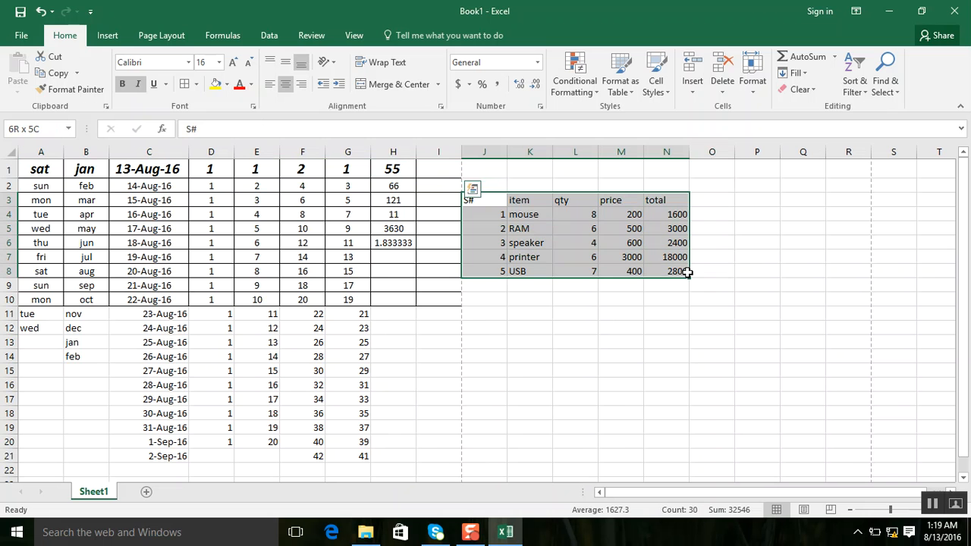
{"action": "left_click", "coordinate": [300, 301]}
{"action": "key", "text": "ctrl+p"}
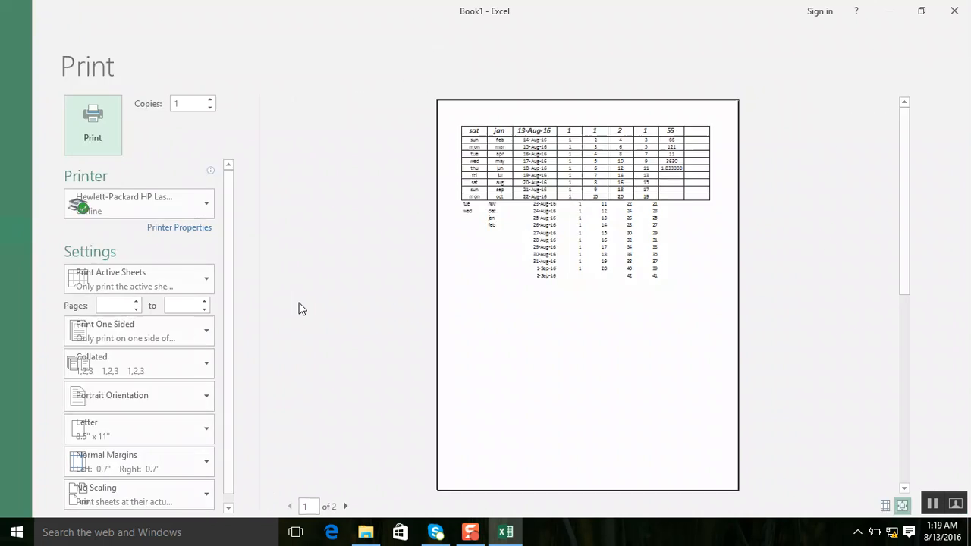
{"action": "key", "text": "Escape"}
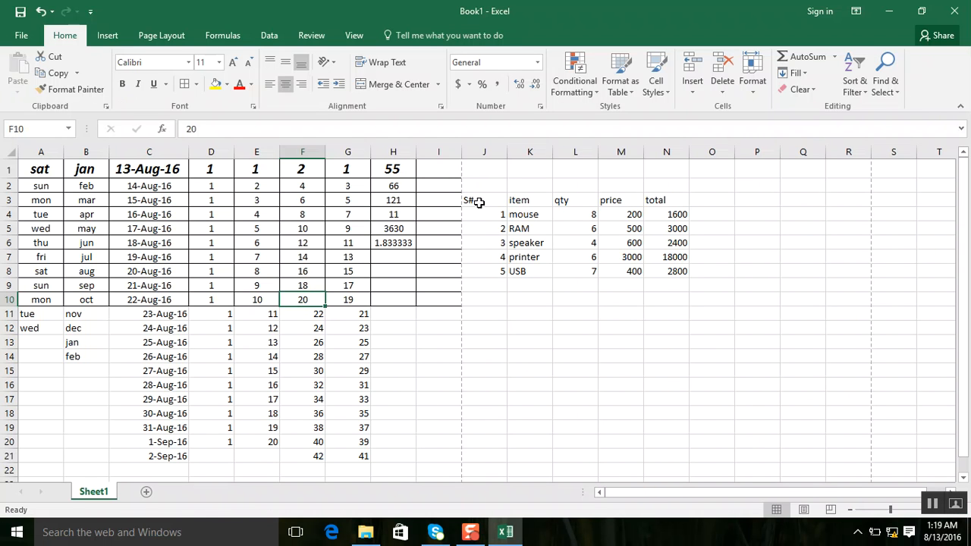
- Center the item table in cells J3 to N8 horizontally and give its header row red text on a yellow fill
{"action": "left_click_drag", "start_coordinate": [470, 196], "coordinate": [668, 271]}
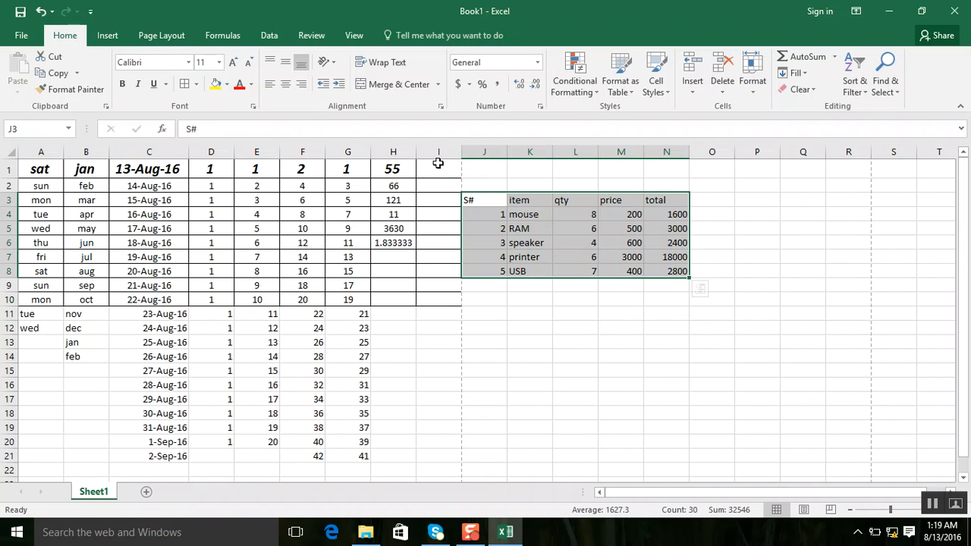
{"action": "left_click", "coordinate": [285, 84]}
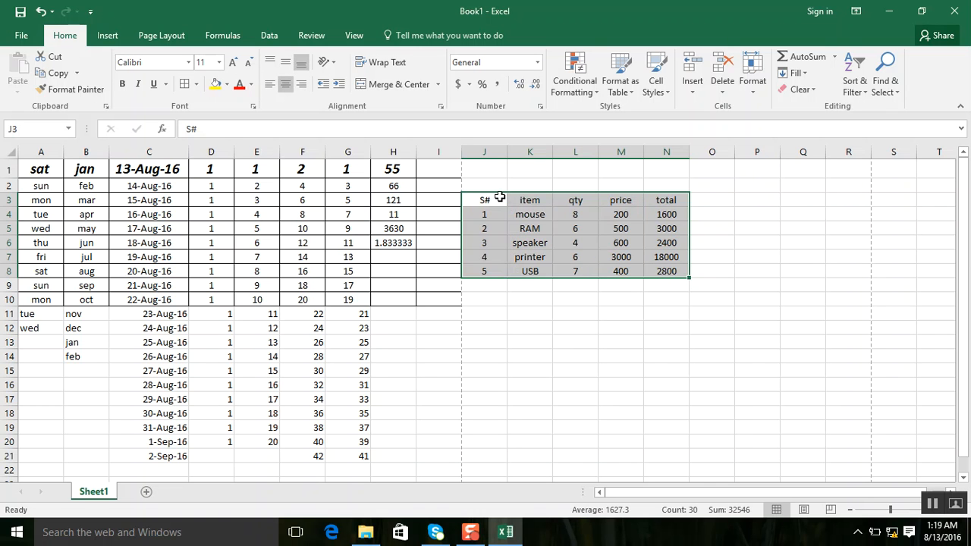
{"action": "left_click_drag", "start_coordinate": [497, 195], "coordinate": [656, 199]}
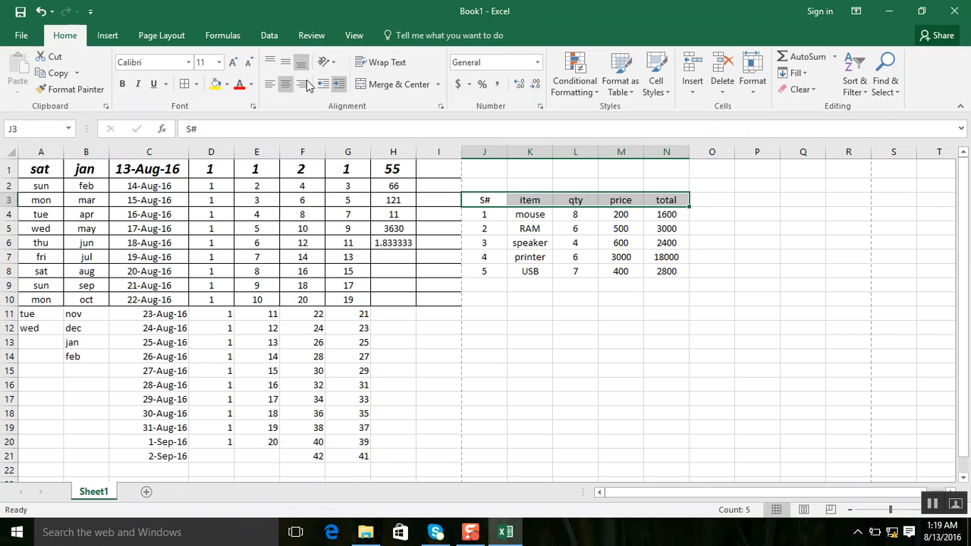
{"action": "left_click", "coordinate": [240, 83]}
{"action": "left_click", "coordinate": [222, 85]}
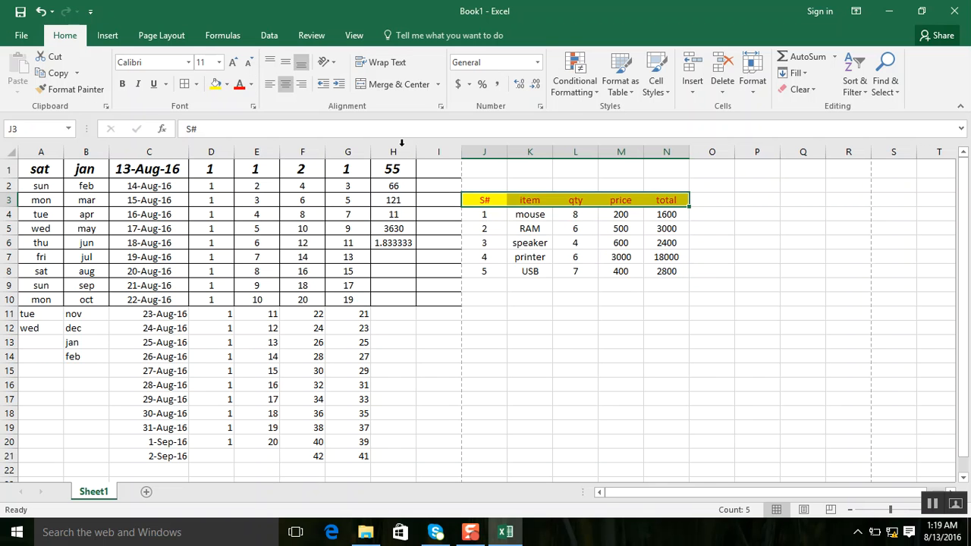
- Apply all borders to the item table in cells J3 to N8
{"action": "left_click_drag", "start_coordinate": [468, 182], "coordinate": [657, 271]}
{"action": "left_click", "coordinate": [195, 84]}
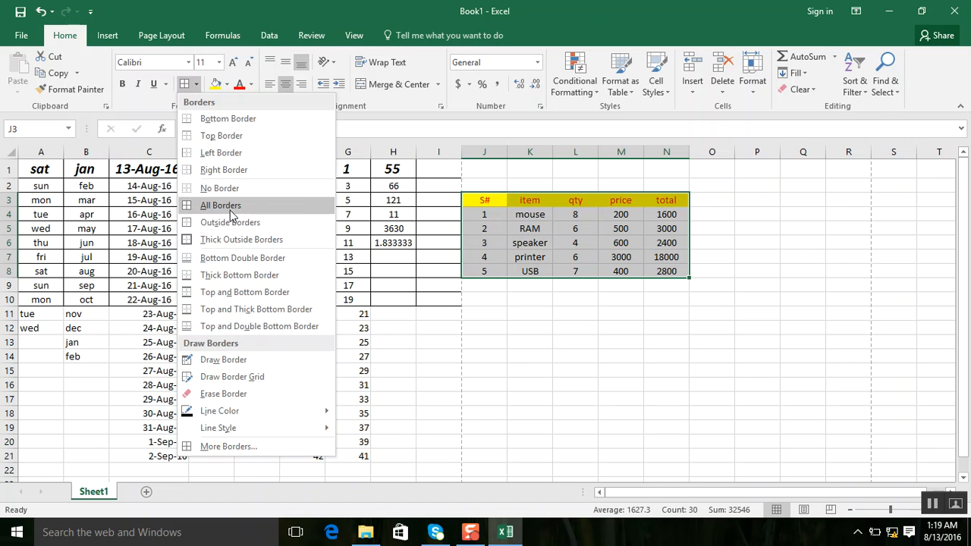
{"action": "left_click", "coordinate": [227, 206]}
{"action": "left_click", "coordinate": [659, 381]}
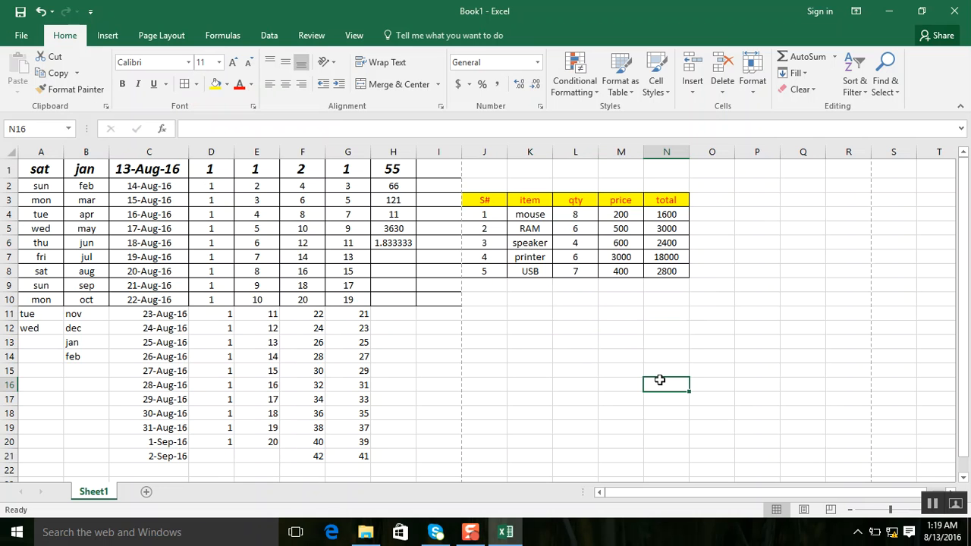